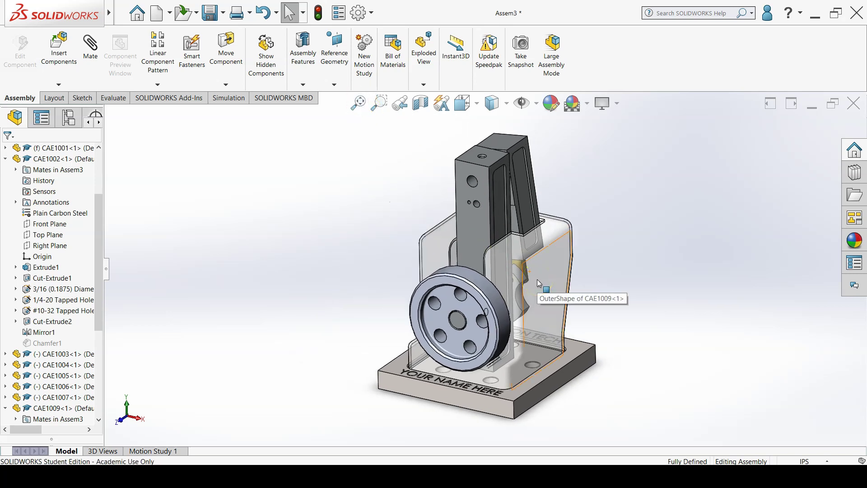
- Open the Design Library task pane beside the Assem3 assembly
left_click(586, 280)
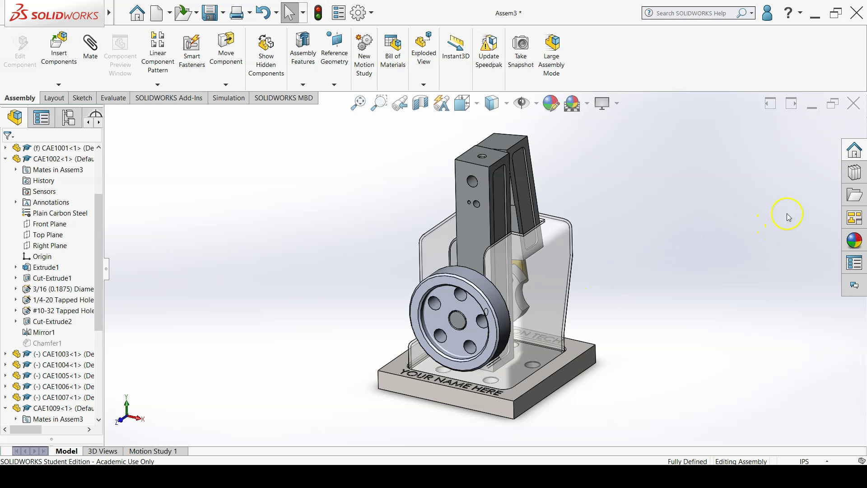
left_click(855, 176)
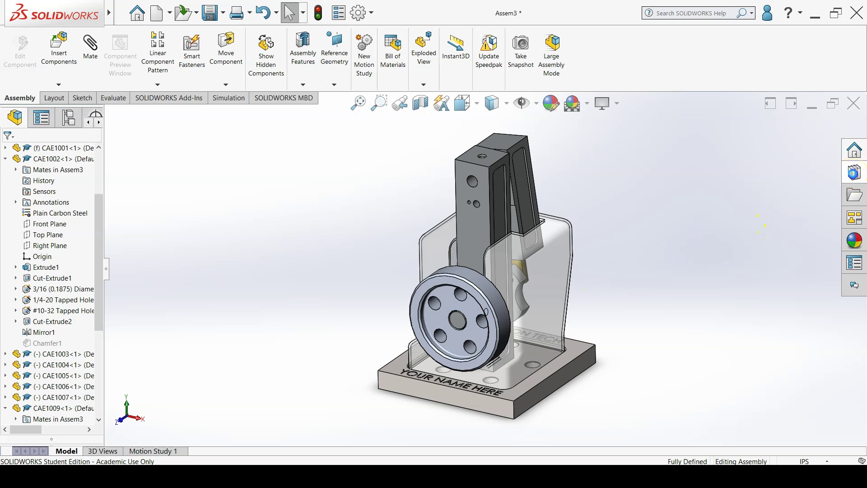
- Browse Toolbox > ANSI Inch > Bolts and Screws > Hex Head and drag the Hex Bolt toward the model
left_click(771, 135)
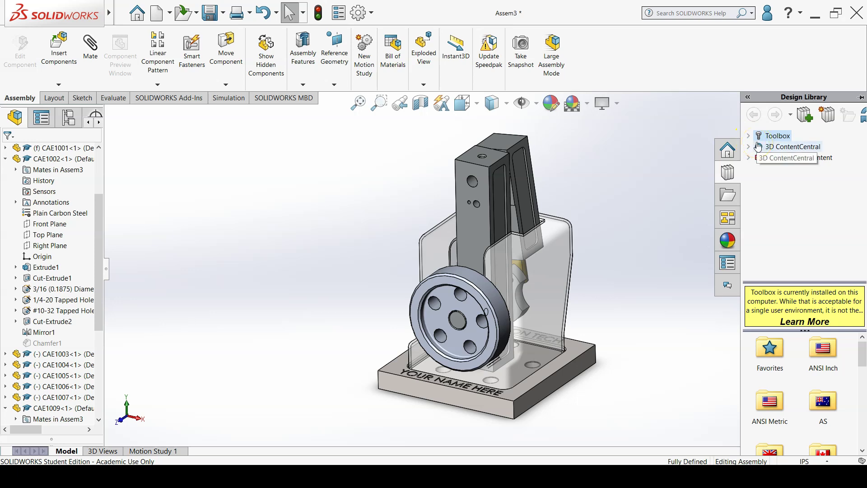
left_click(749, 136)
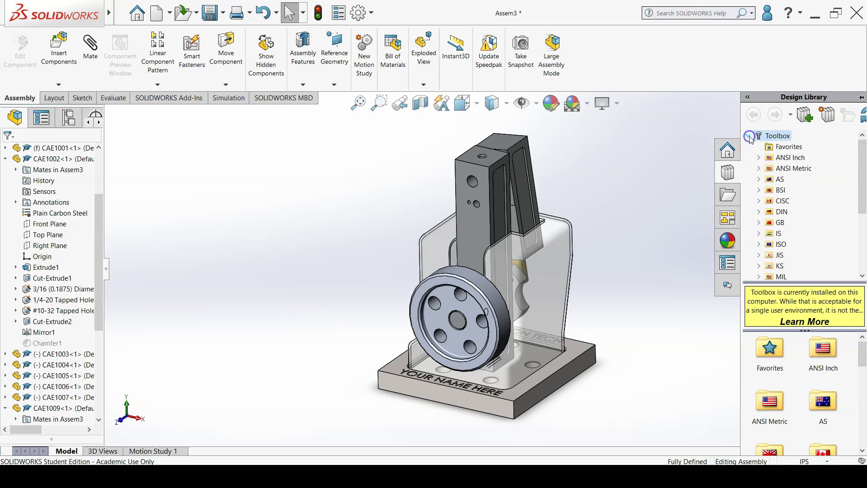
left_click(759, 157)
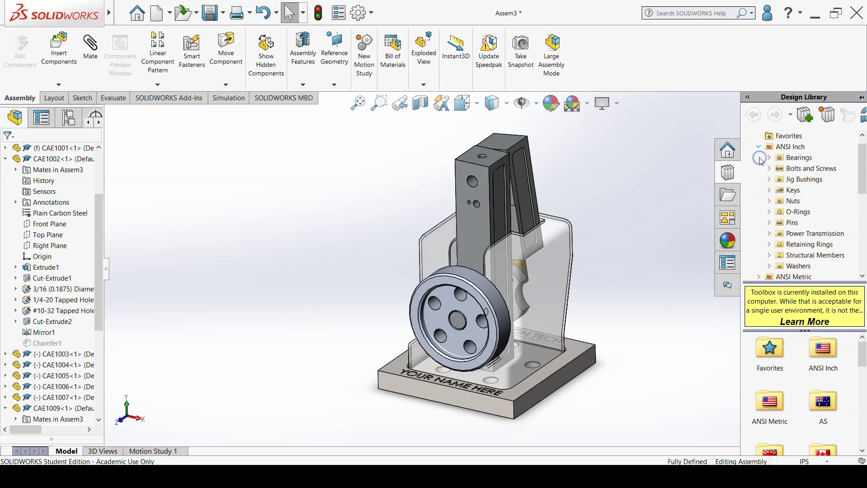
left_click(770, 168)
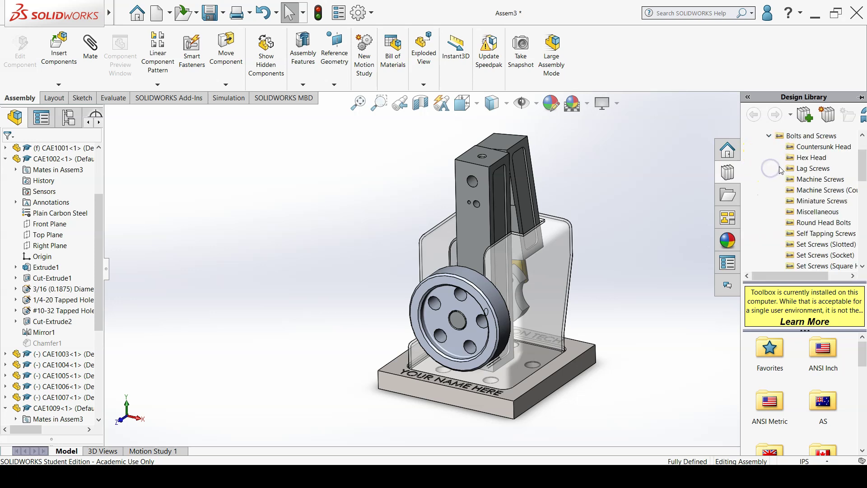
left_click(790, 158)
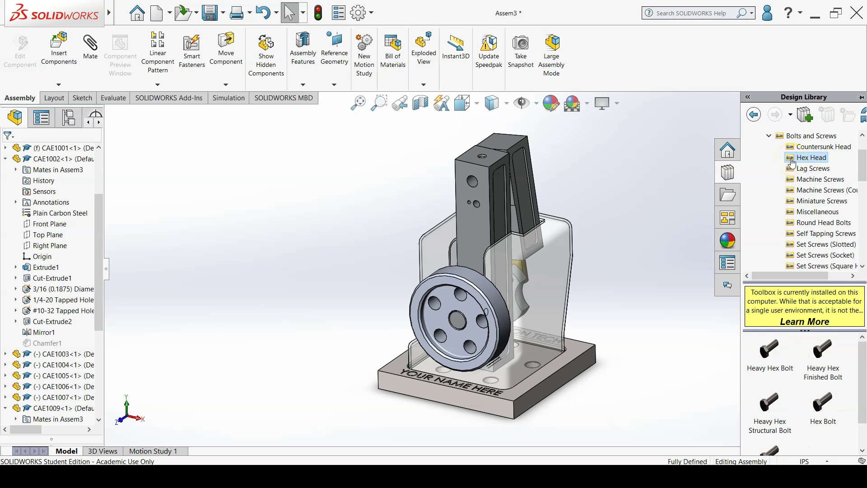
left_click(824, 373)
mouse_move(823, 406)
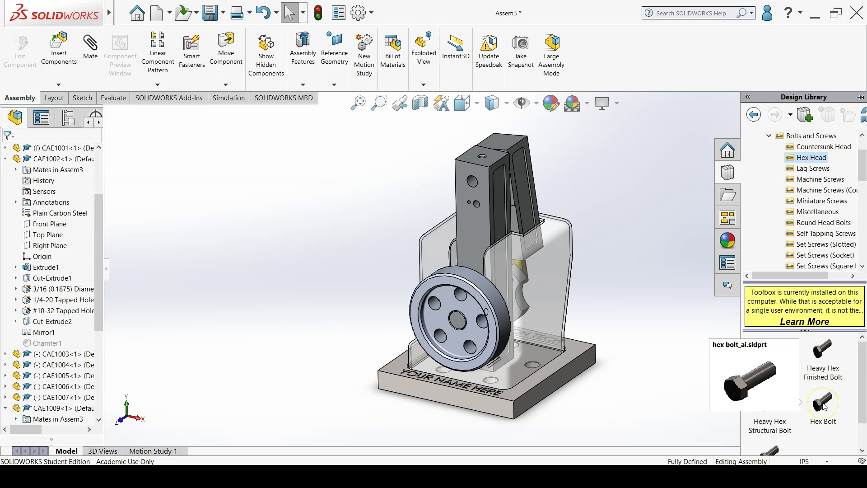
left_click_drag(824, 406, 572, 235)
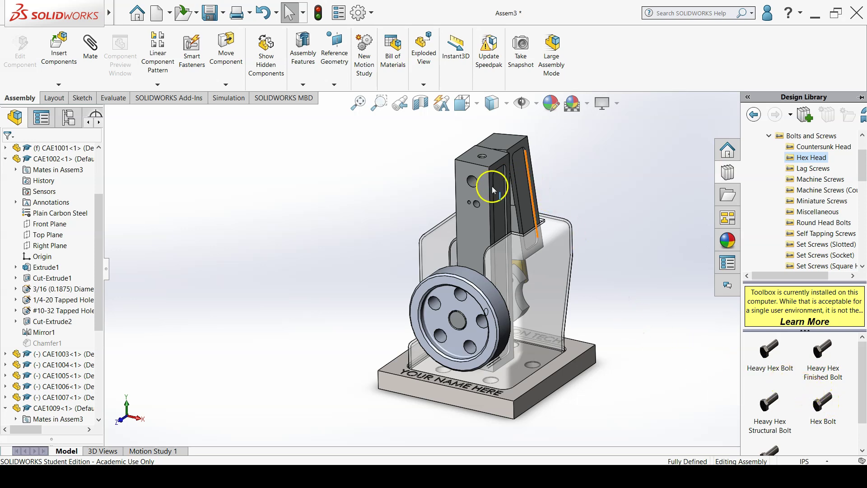
- Cancel the first attempt and drop the Hex Bolt into the upright block's side hole
scroll(486, 204, "down", 6)
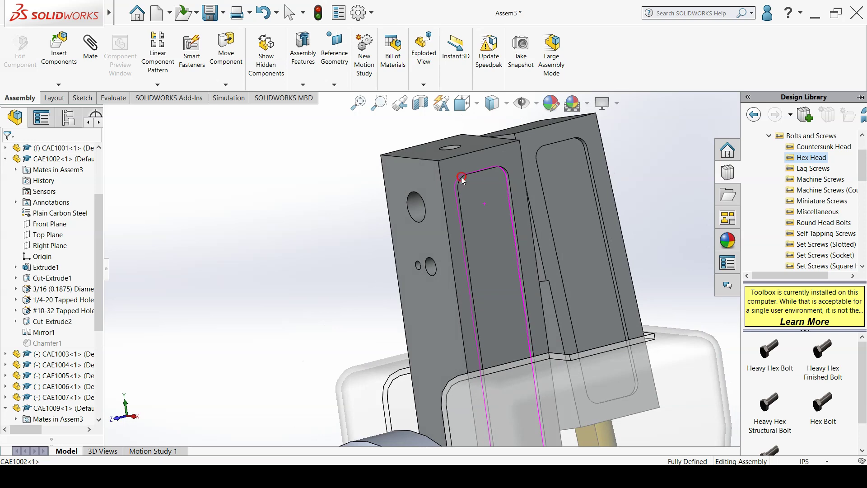
key("Escape")
left_click_drag(820, 404, 480, 237)
left_click_drag(417, 212, 410, 208)
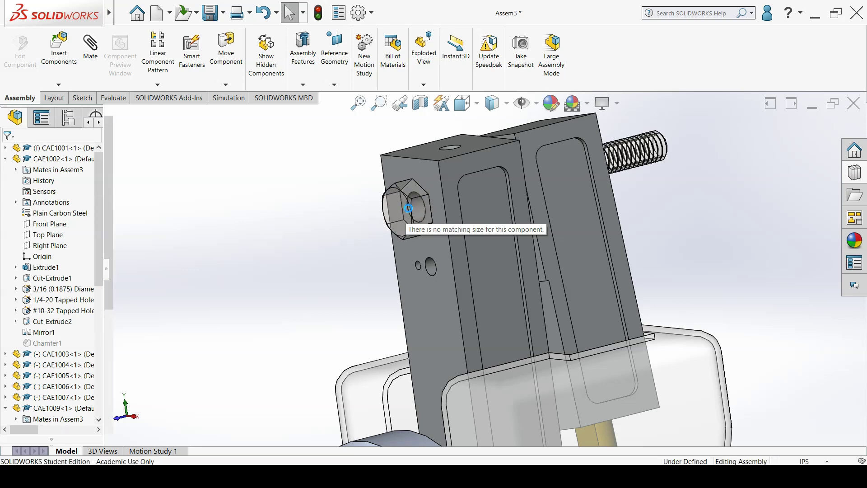
left_click(385, 225)
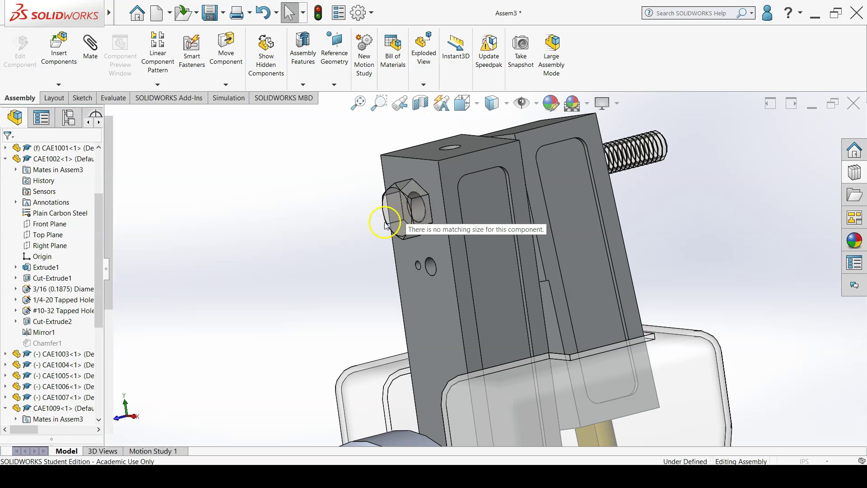
- Configure the bolt as 5/16-18, length 3, and end insertion with one copy
left_click(393, 226)
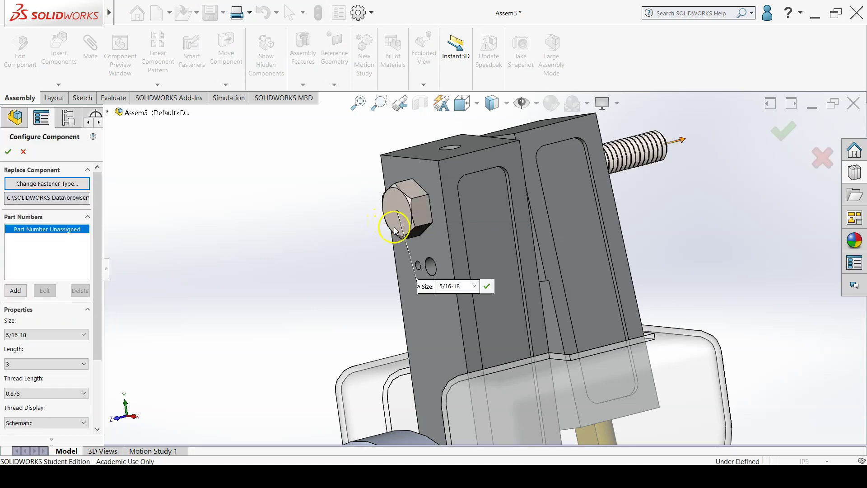
left_click(442, 270)
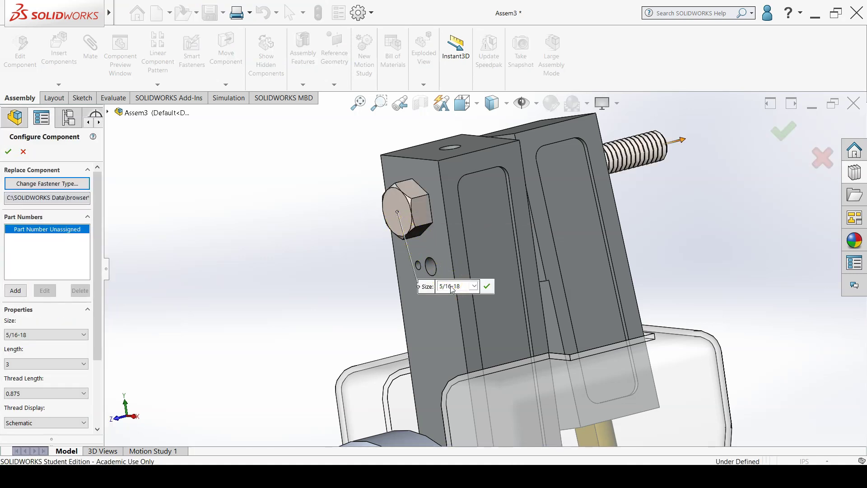
scroll(104, 310, "down", 3)
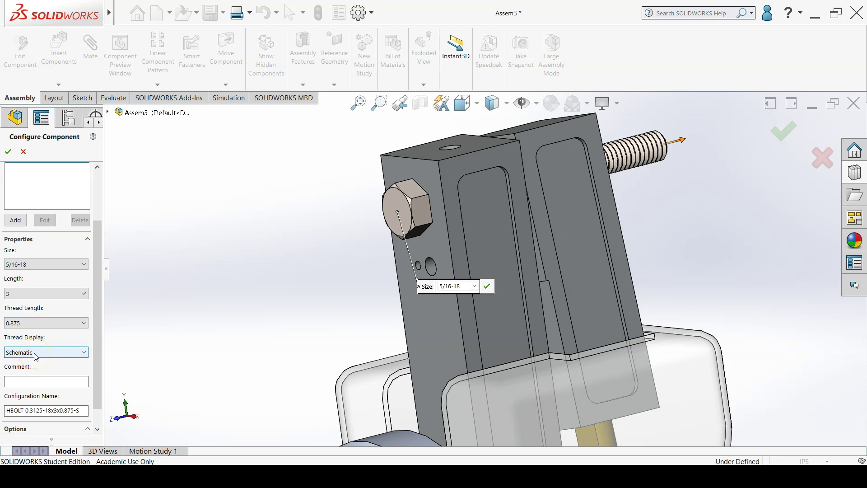
left_click(6, 152)
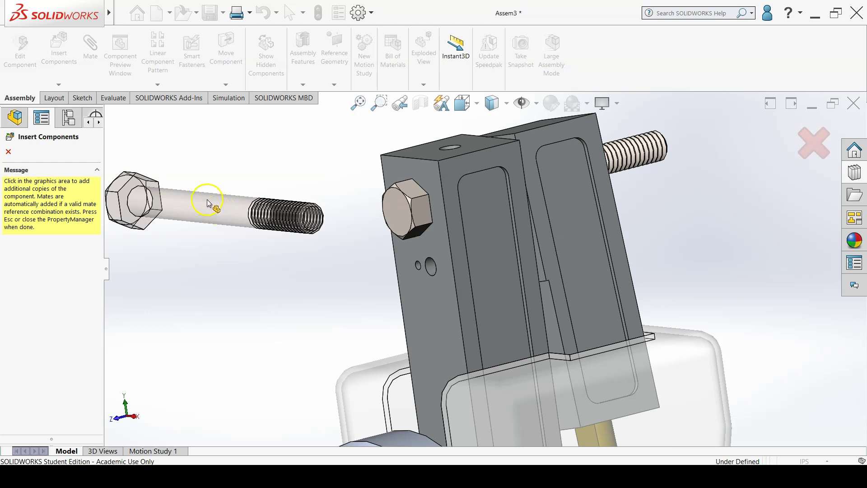
left_click(9, 152)
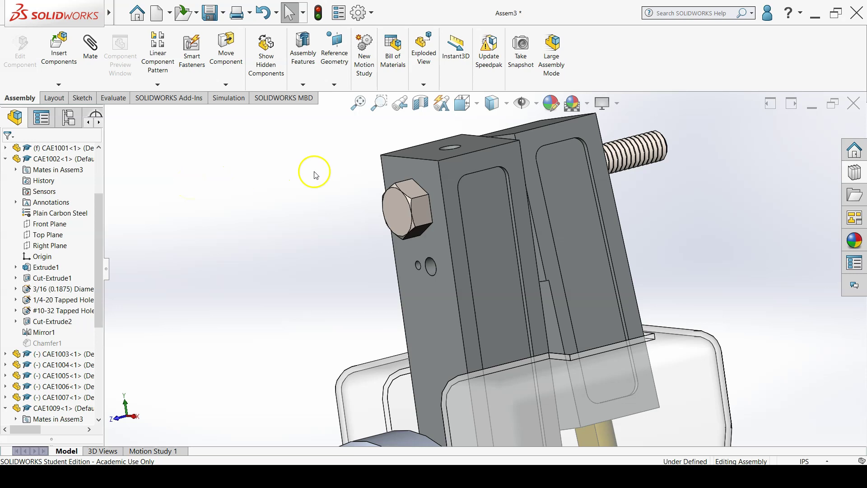
- Orbit to the block's front face and locate the hex bolt in the design tree
scroll(691, 213, "up", 2)
middle_click_drag(687, 212, 690, 263)
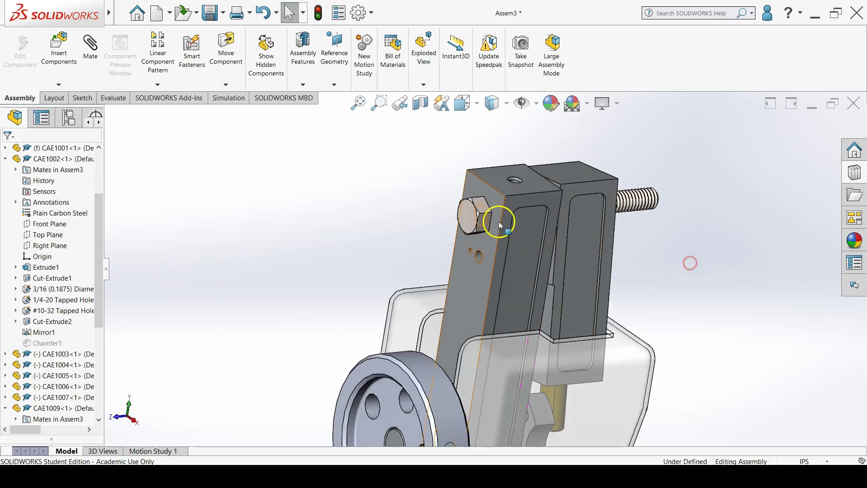
left_click(480, 206)
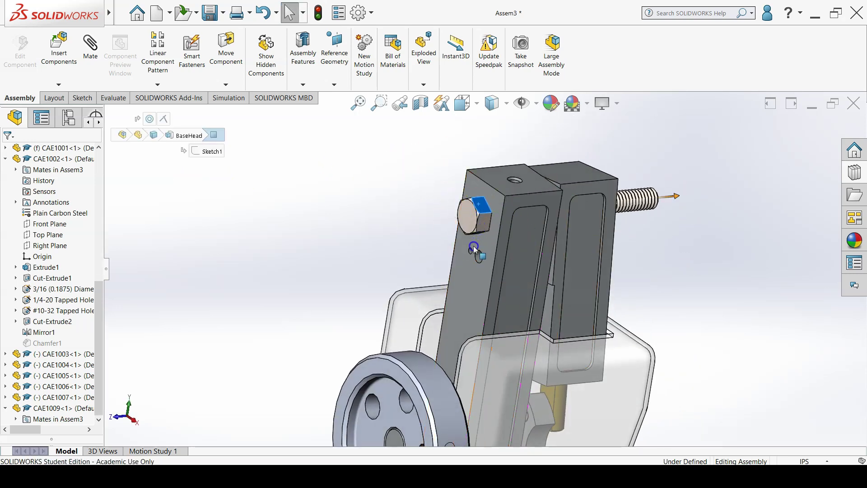
left_click(456, 204)
left_click(432, 233)
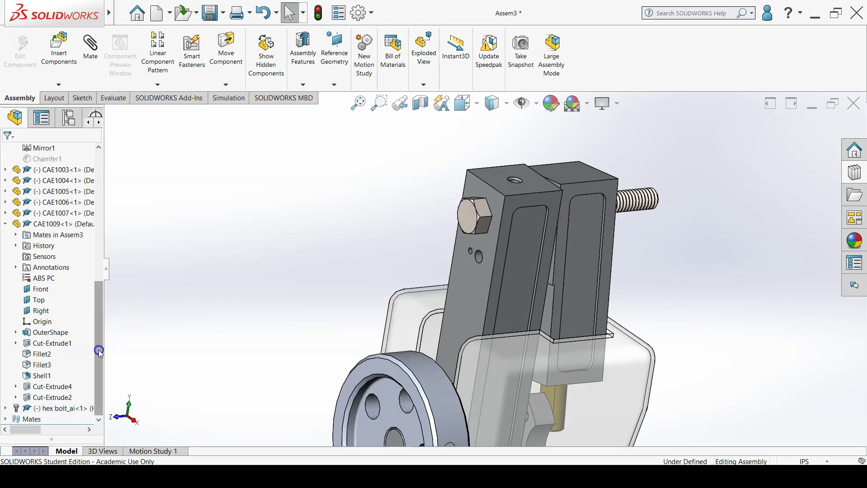
- Lock rotation on the Concentric7 mate and confirm the bolt is fixed
left_click(6, 419)
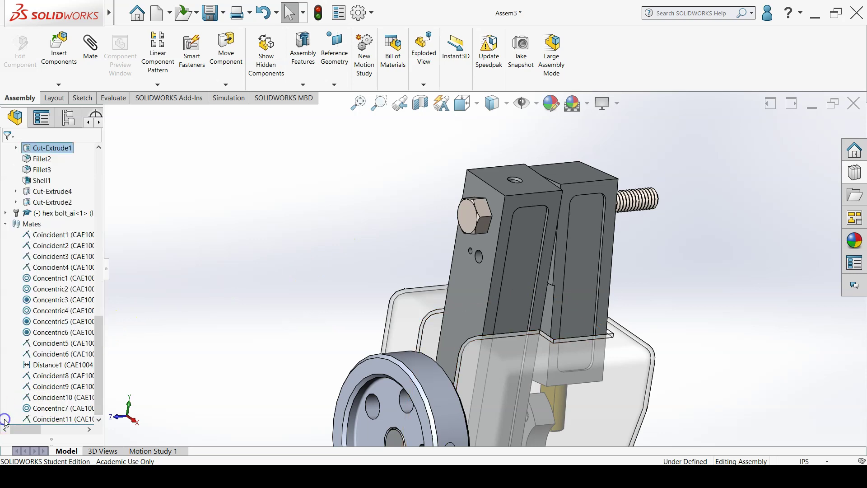
left_click(62, 411)
right_click(63, 411)
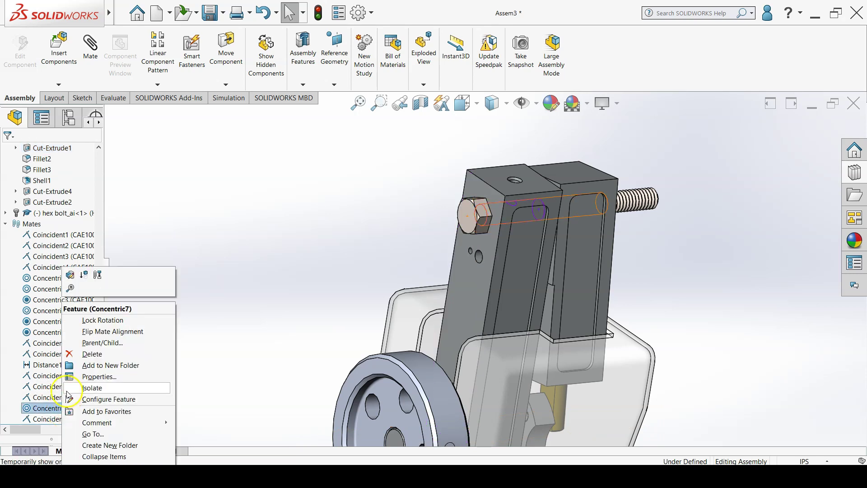
left_click(92, 323)
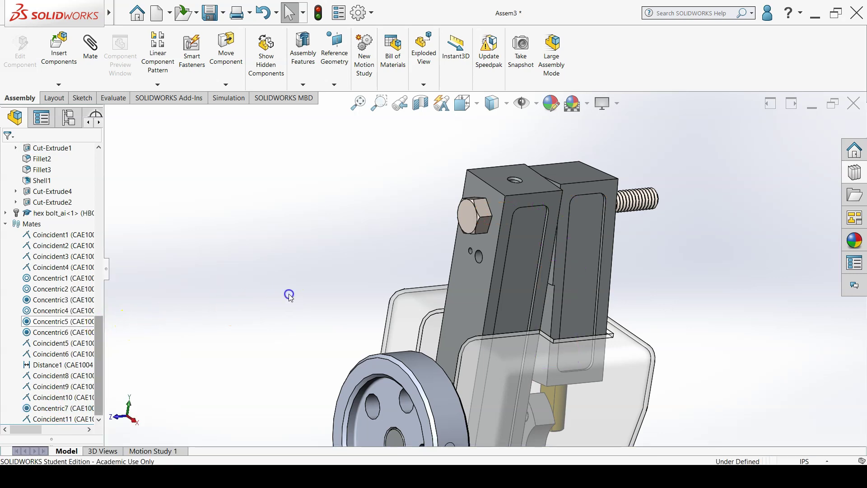
left_click(481, 231)
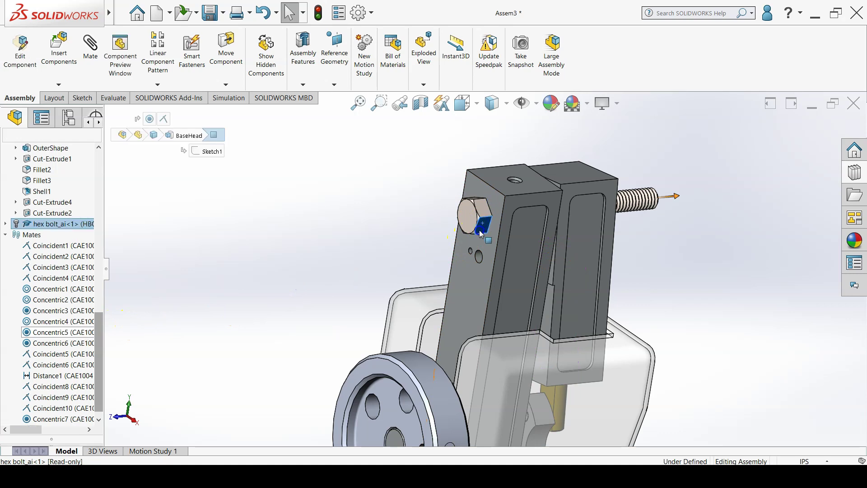
left_click(408, 231)
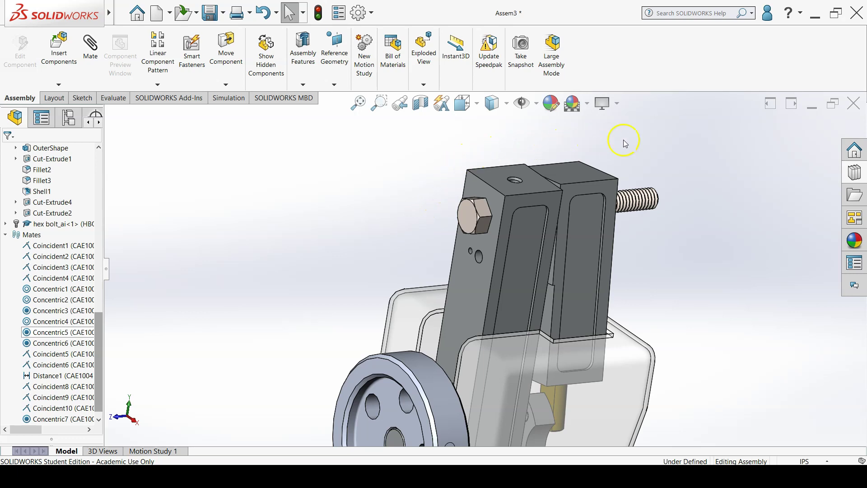
- Browse Toolbox Washers > Plain Washers (Type A) and drag a Preferred Narrow Flat Washer onto the bolt
left_click(856, 174)
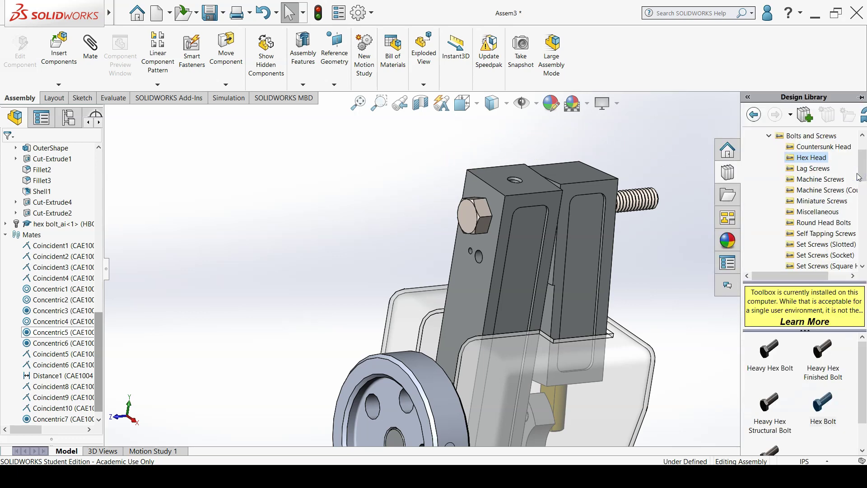
left_click(769, 137)
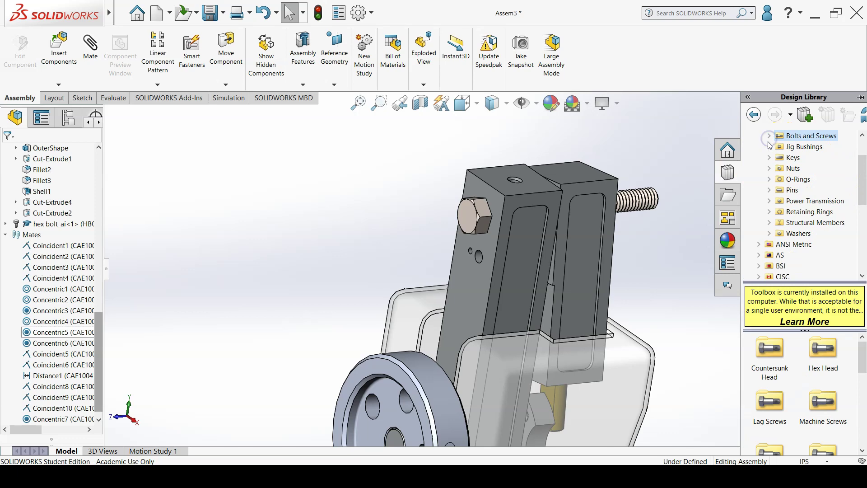
left_click(769, 234)
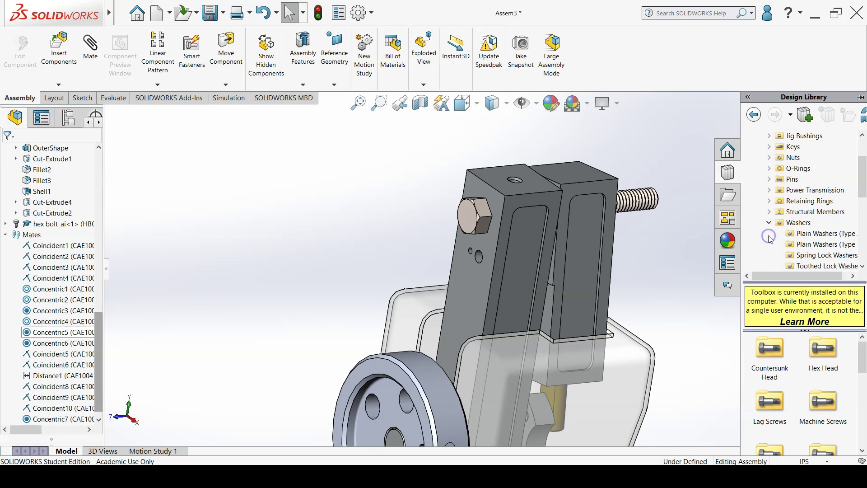
left_click(799, 234)
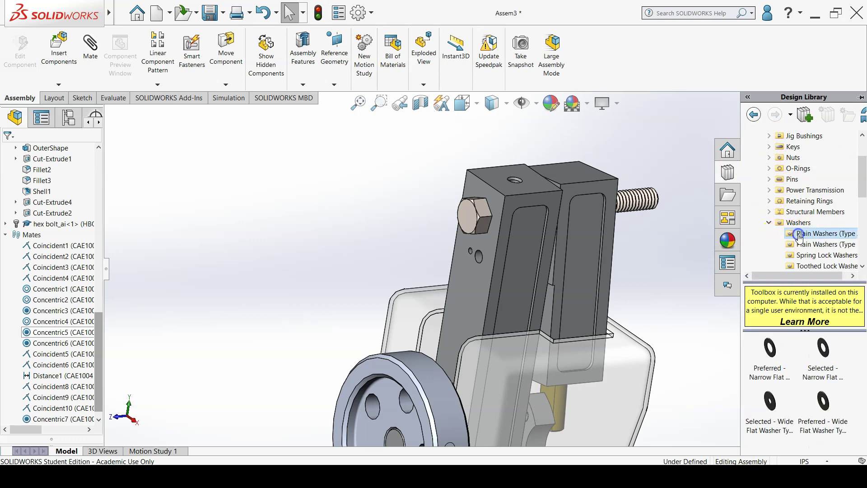
middle_click_drag(653, 285, 606, 251)
scroll(685, 213, "down", 5)
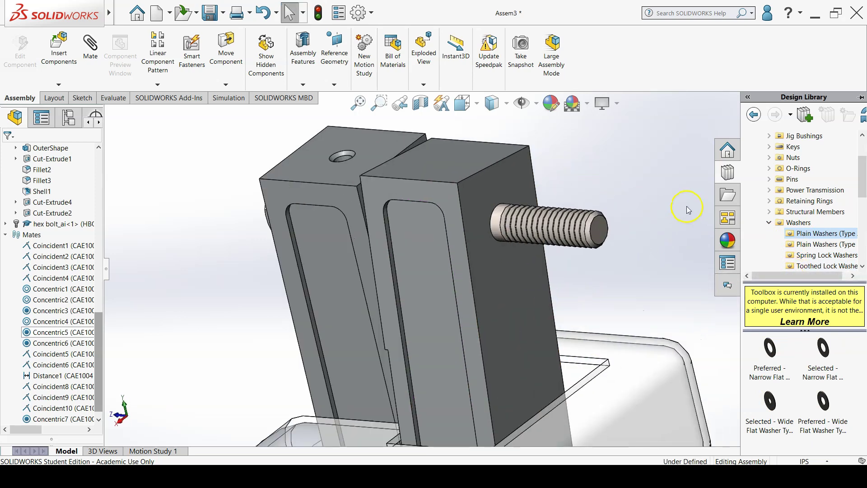
left_click_drag(770, 349, 494, 222)
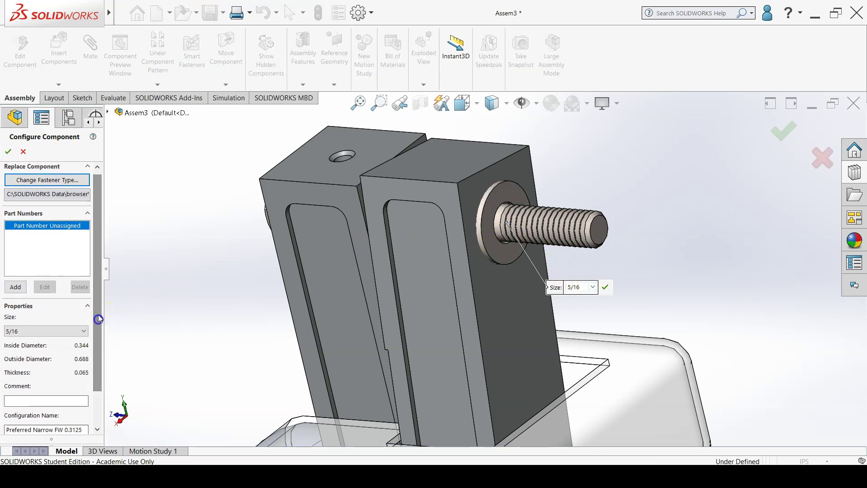
- Size the washer 5/16, then place a second copy at the bolt's threaded end
scroll(8, 153, "down", 1)
left_click(8, 152)
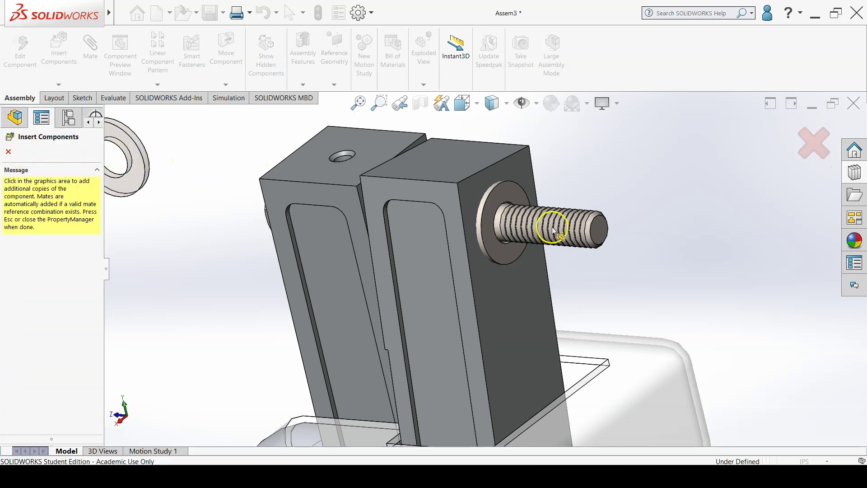
left_click(590, 233)
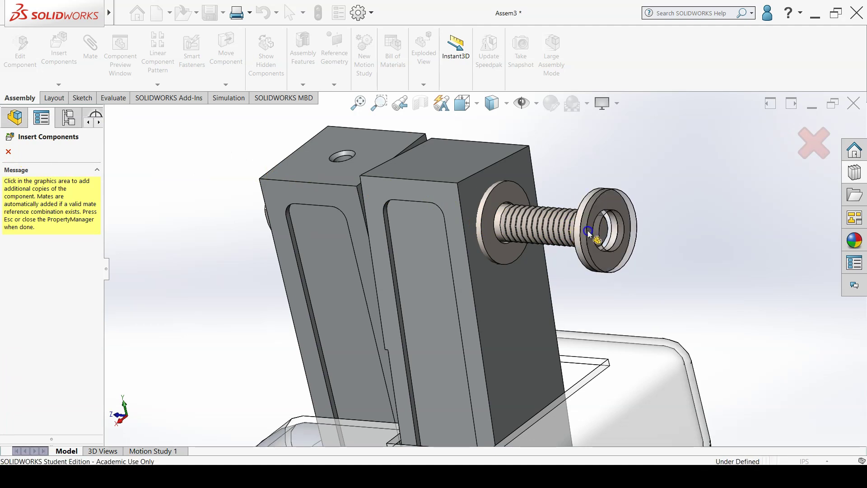
left_click(8, 152)
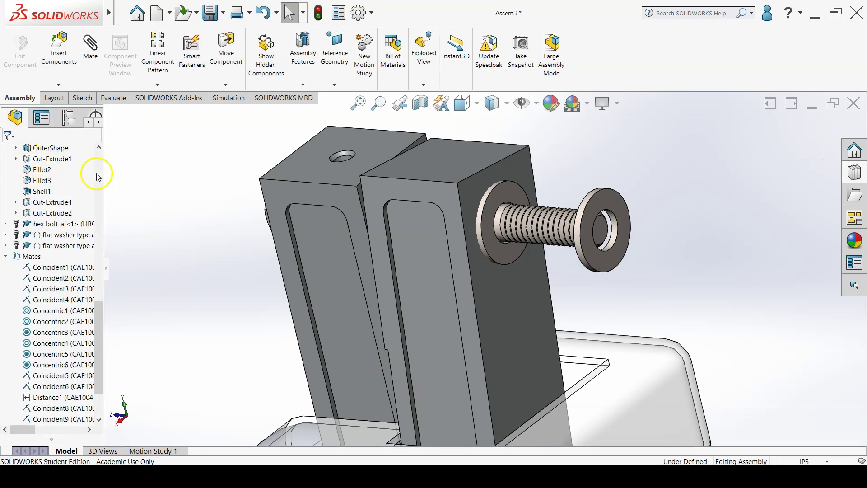
- Slide the washer off the block, then mate its face coincident with the block face
left_click_drag(500, 207, 497, 246)
left_click(537, 259)
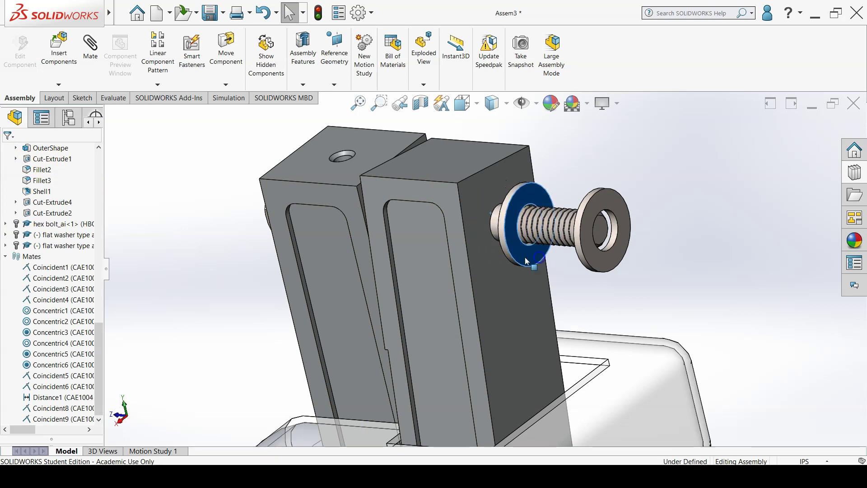
left_click(173, 291)
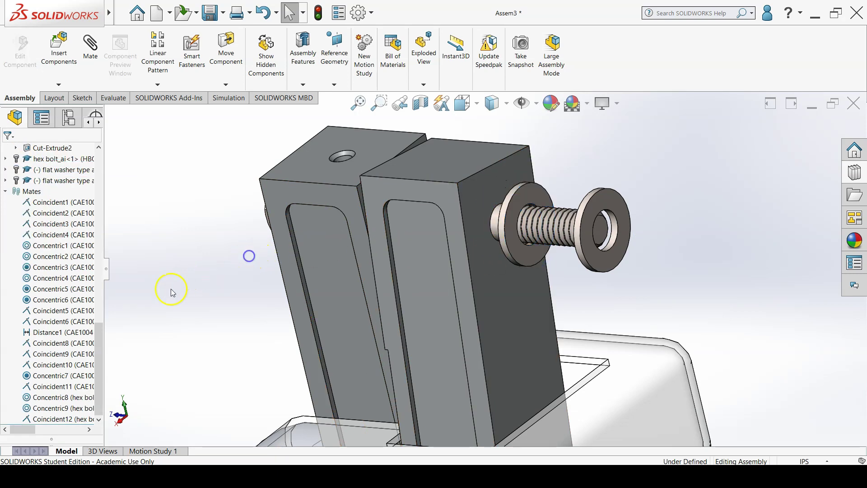
left_click(89, 59)
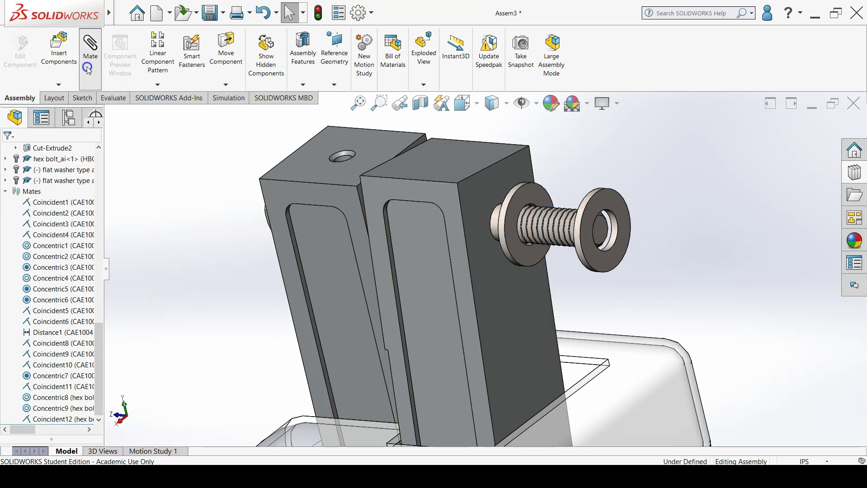
left_click(473, 192)
middle_click_drag(475, 195, 497, 221)
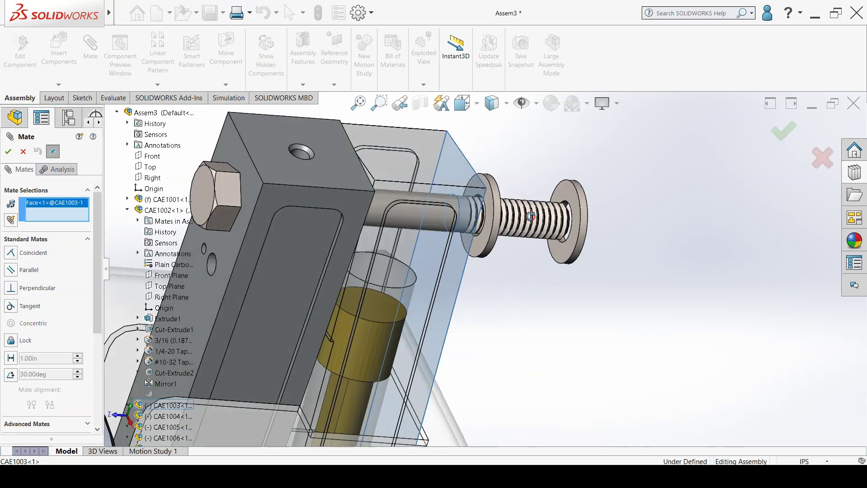
left_click(492, 217)
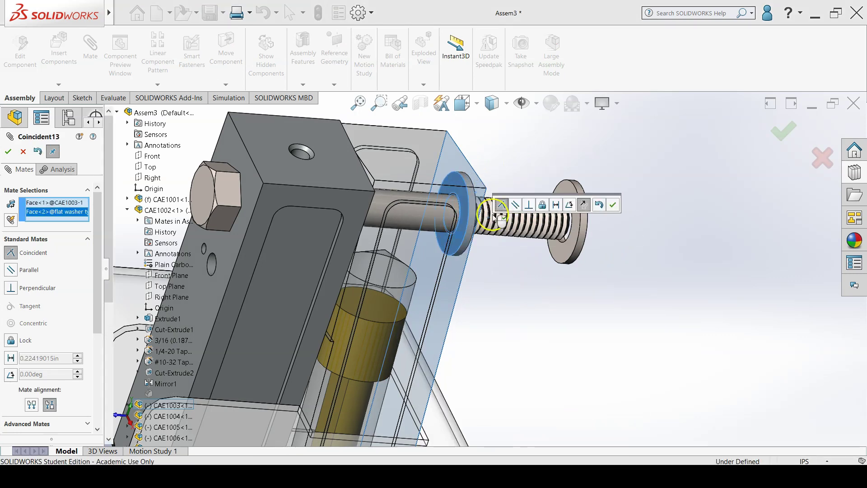
left_click(609, 207)
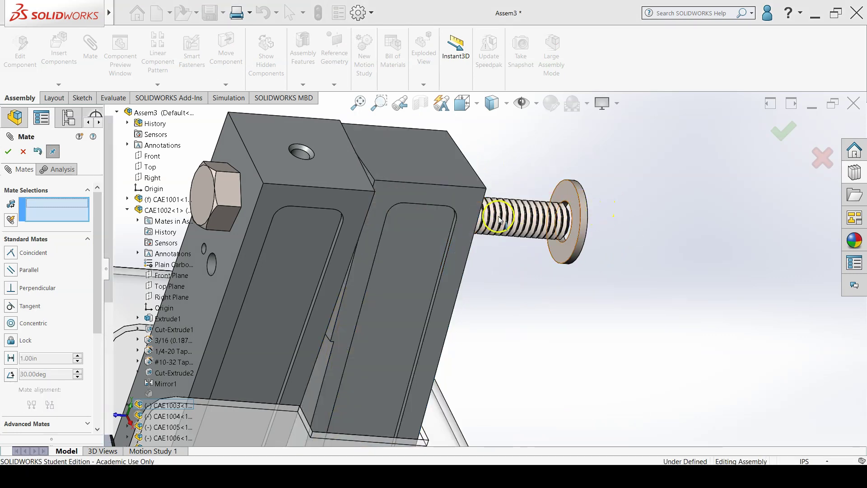
- Delete the Coincident12 mate between the washer and bolt
left_click(8, 151)
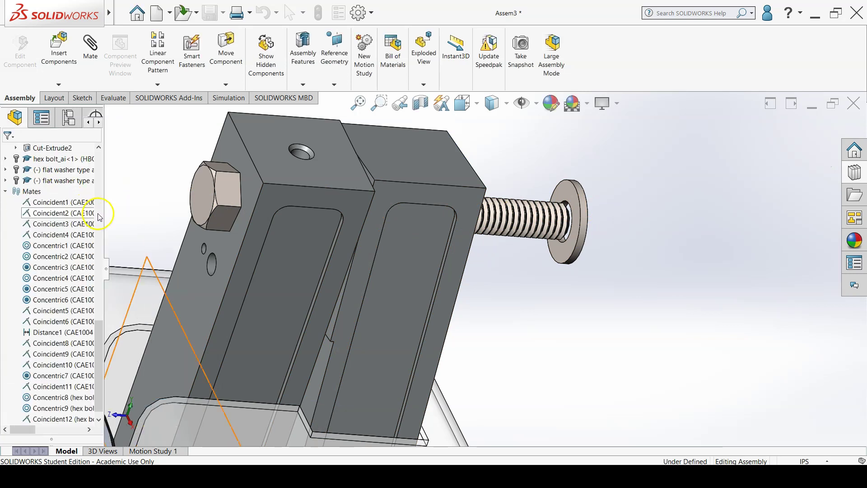
left_click(84, 386)
scroll(99, 401, "down", 1)
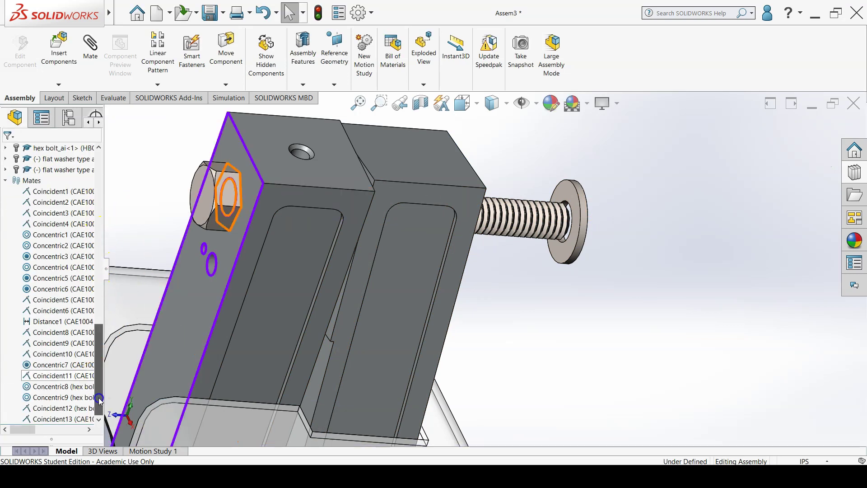
left_click(59, 420)
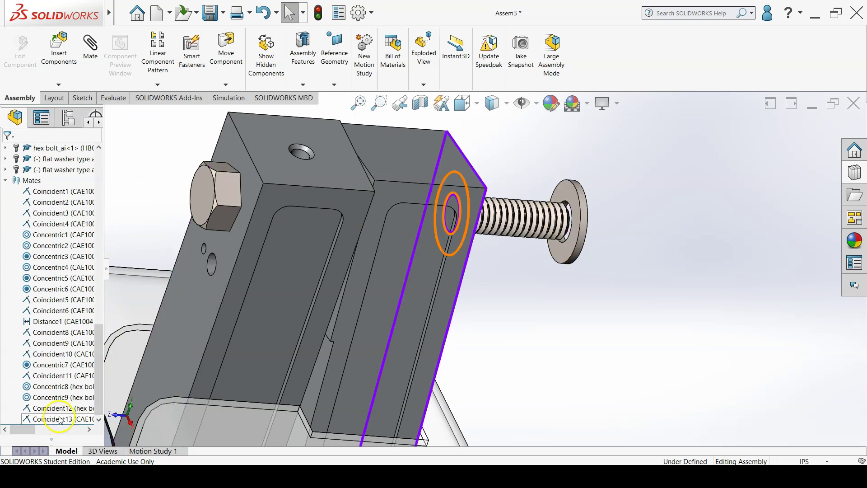
left_click(62, 411)
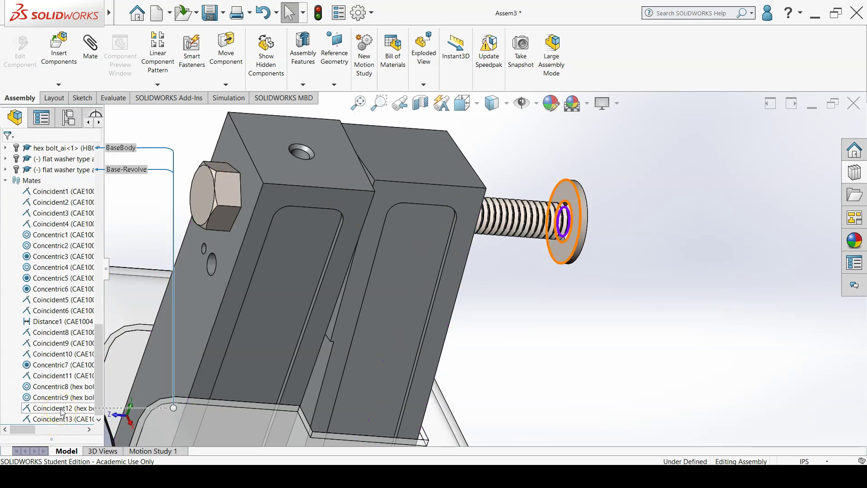
right_click(62, 411)
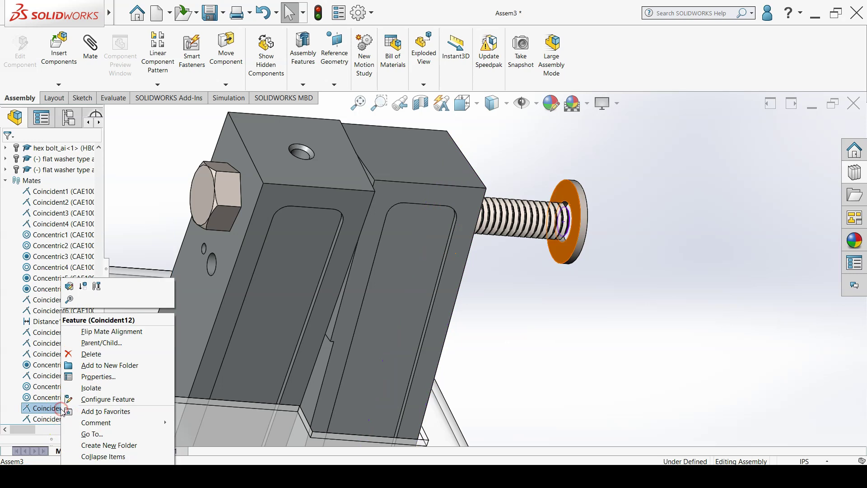
left_click(90, 353)
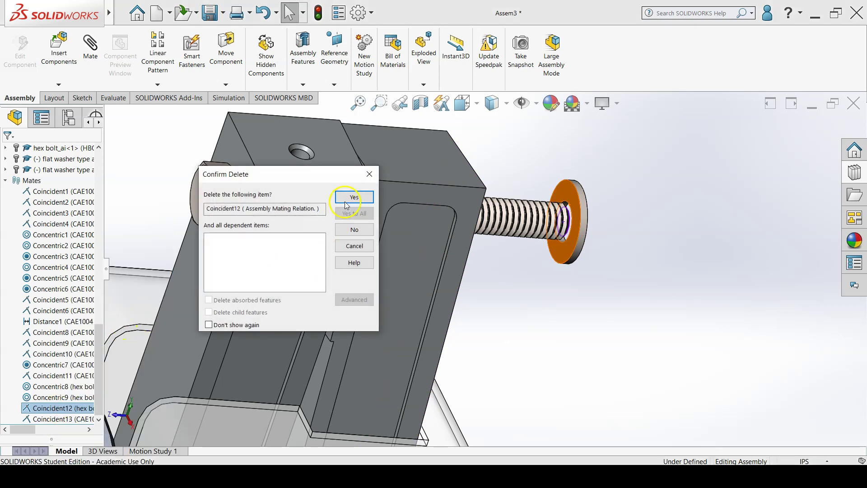
left_click(346, 204)
- Lock rotation on the Concentric8 and Concentric9 mates
left_click(52, 408)
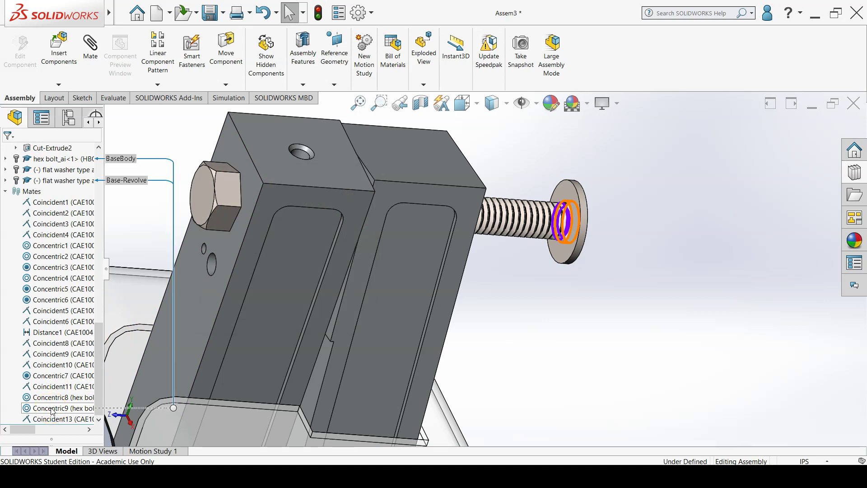
left_click(52, 399)
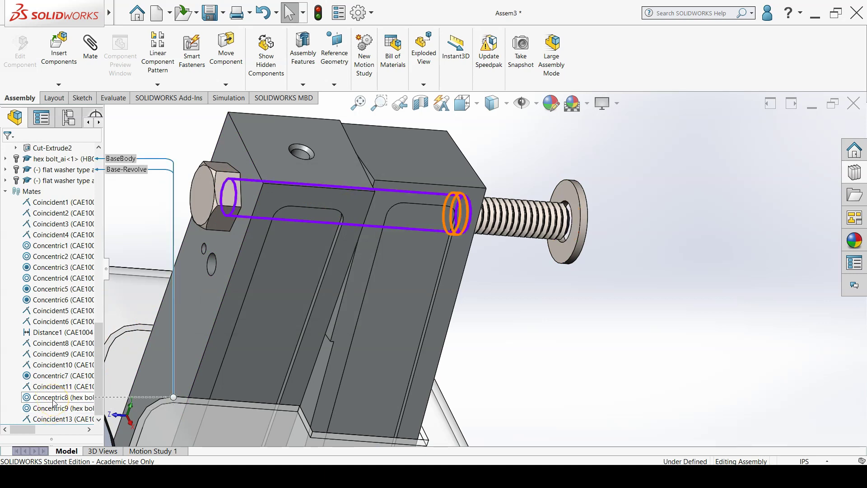
right_click(54, 400)
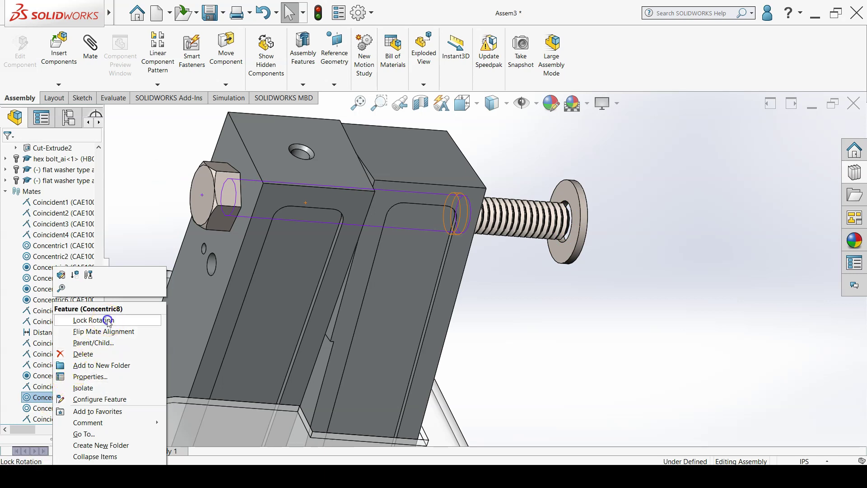
left_click(109, 321)
left_click(56, 407)
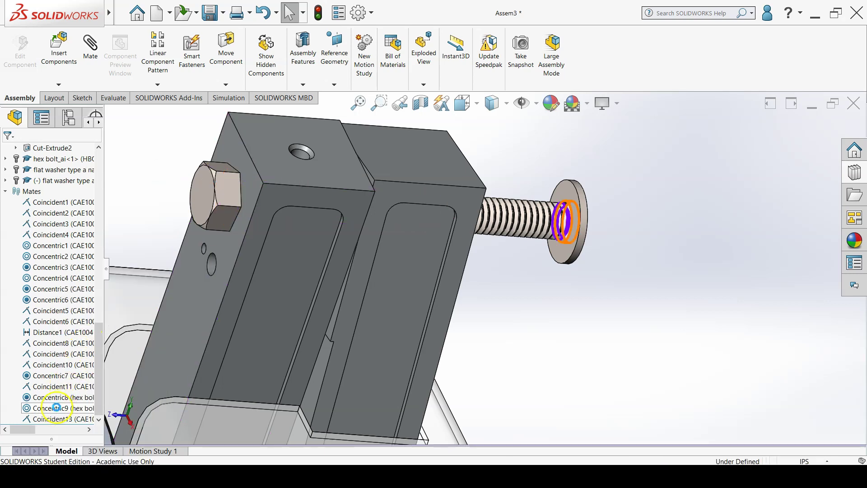
right_click(56, 408)
left_click(93, 323)
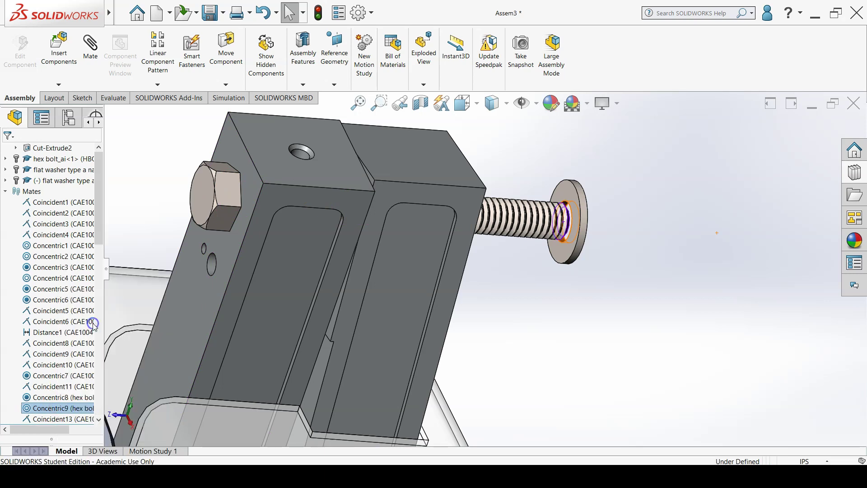
- Drag the second flat washer along the bolt until it rests near the threaded end
middle_click_drag(479, 293, 470, 213)
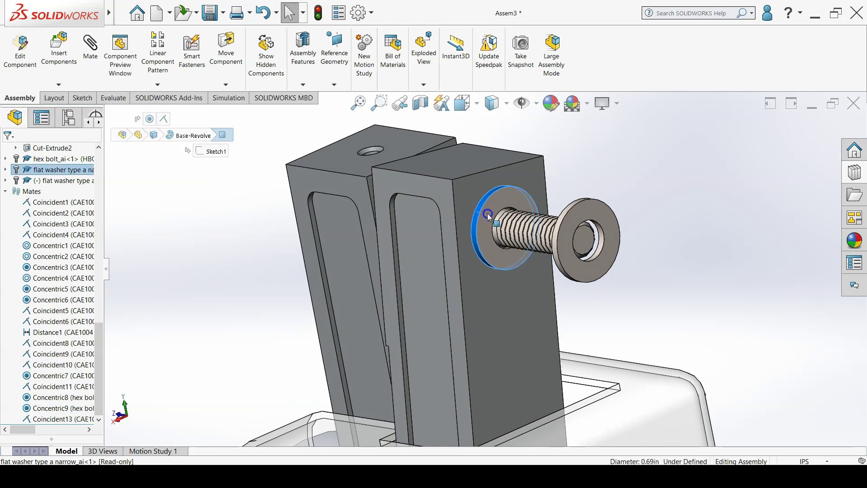
left_click(562, 210)
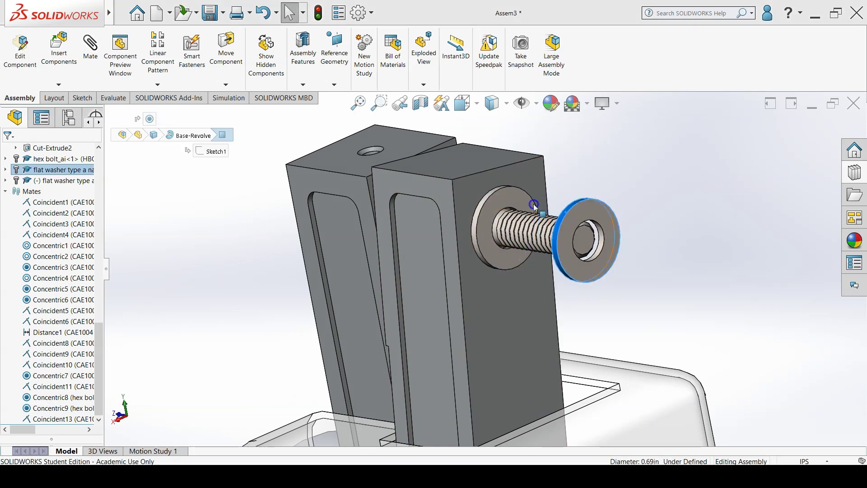
left_click_drag(535, 205, 629, 254)
left_click(629, 255)
scroll(629, 244, "down", 2)
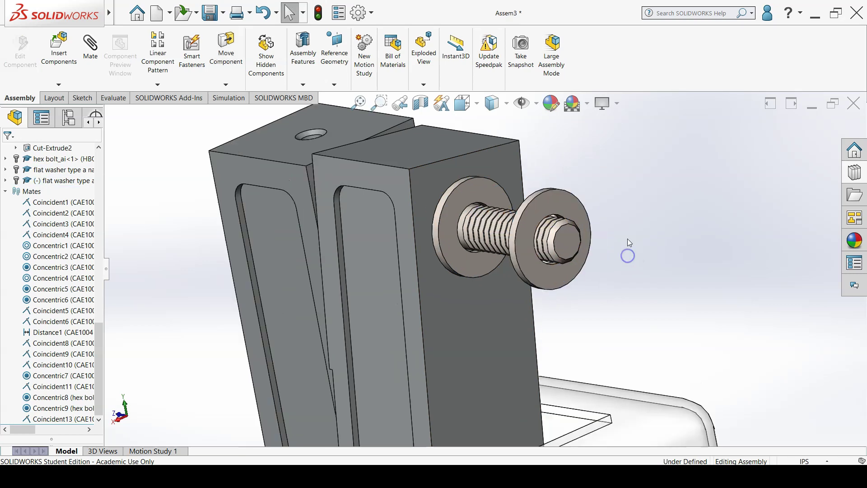
scroll(629, 244, "up", 3)
middle_click_drag(632, 253, 644, 271)
scroll(643, 271, "down", 2)
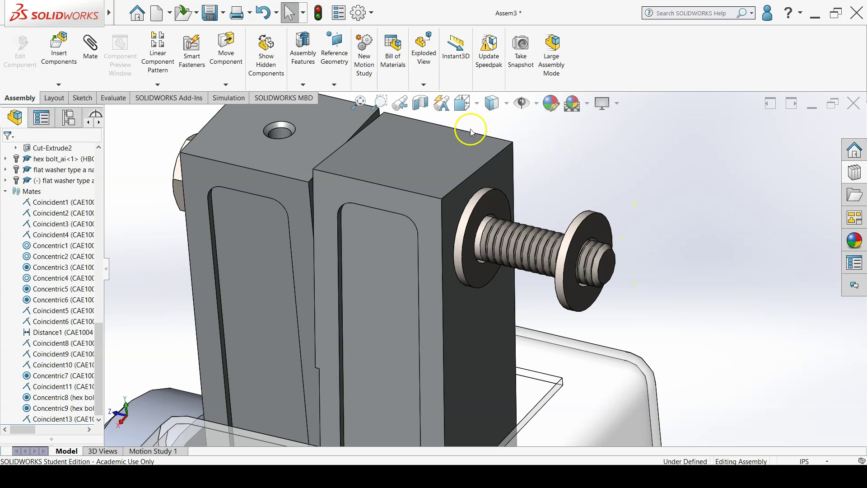
- Insert the CAE1008 spring part and drop it just beside the bolt and washers
left_click(73, 54)
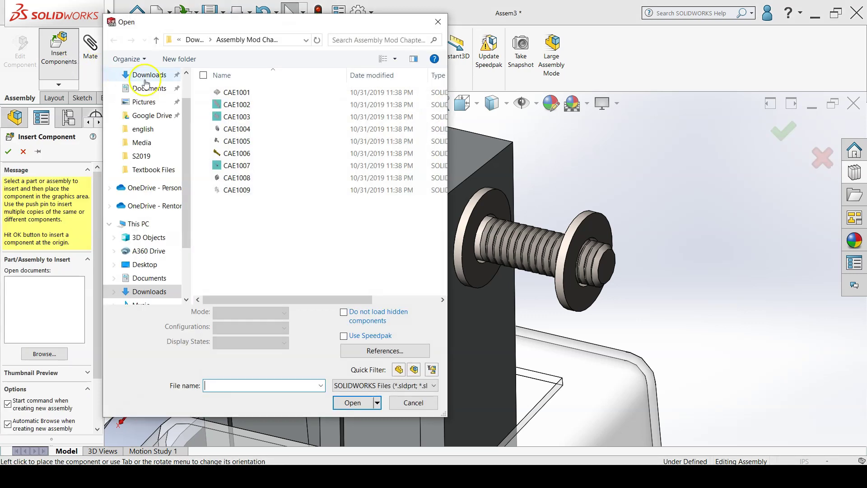
left_click(246, 178)
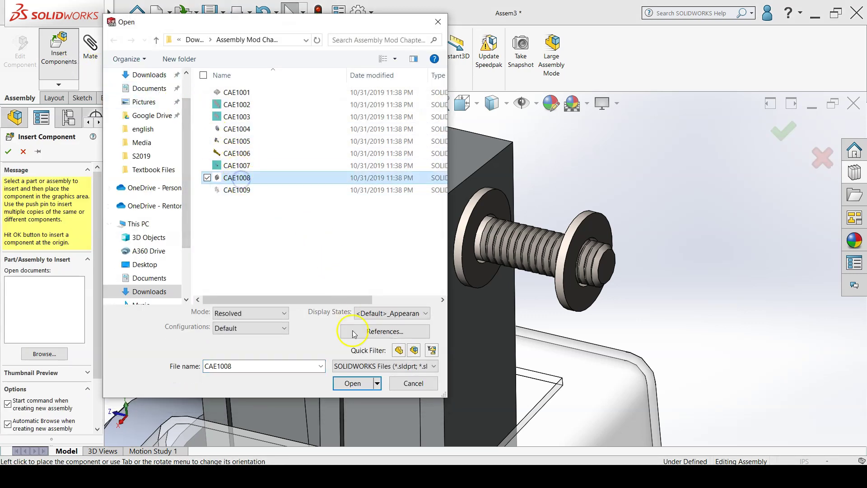
left_click(361, 386)
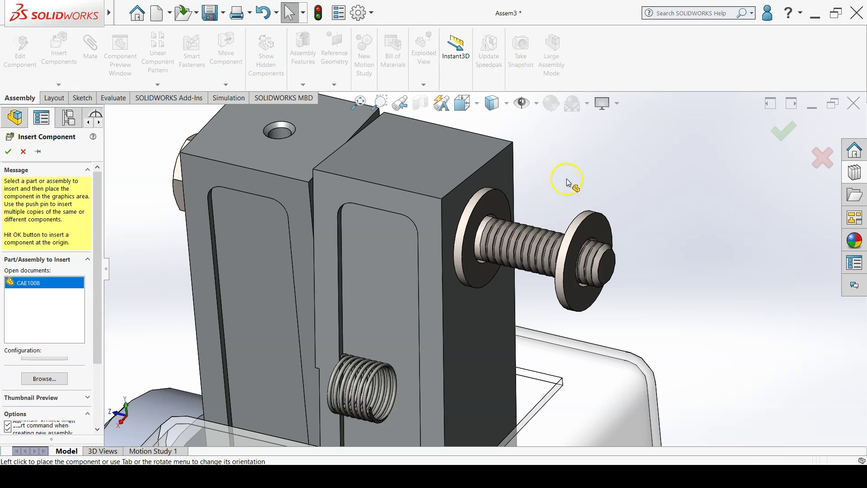
left_click(568, 180)
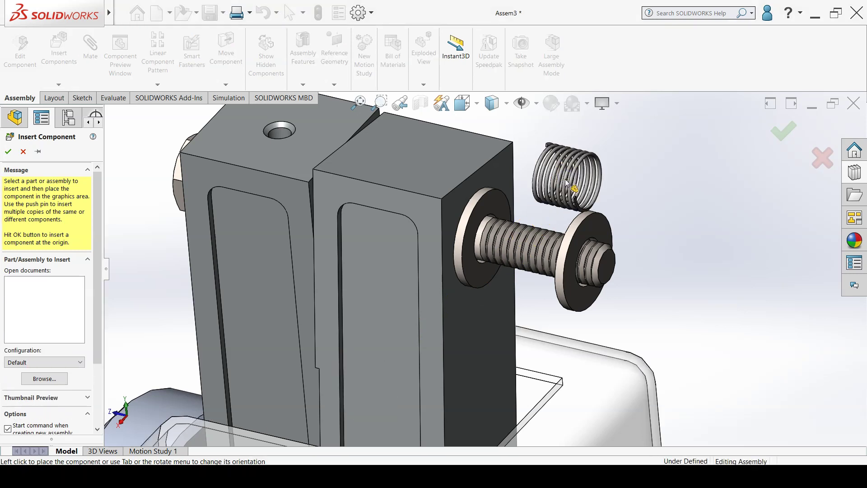
left_click(651, 201)
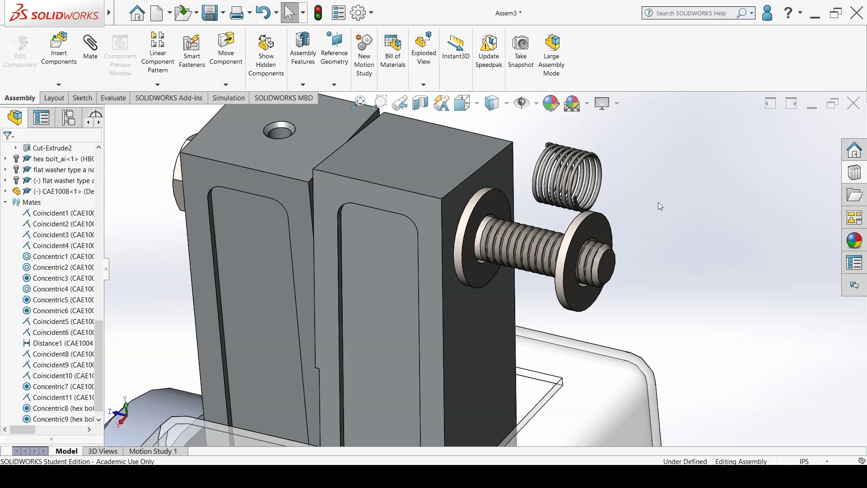
- Mate the spring's Top plane coincident with the hex bolt's Plane1
left_click(91, 50)
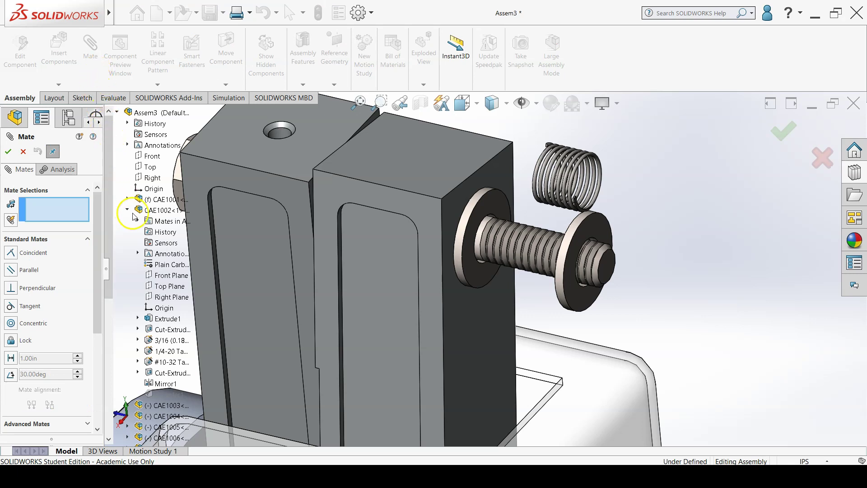
left_click(127, 211)
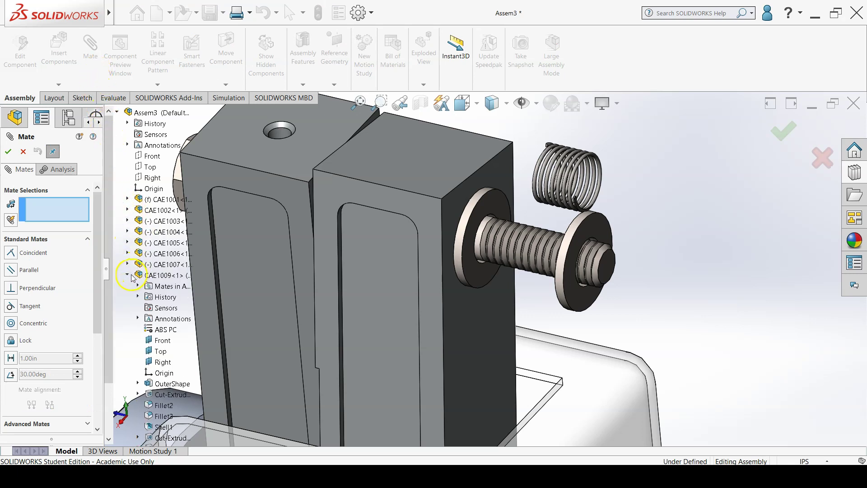
left_click(128, 276)
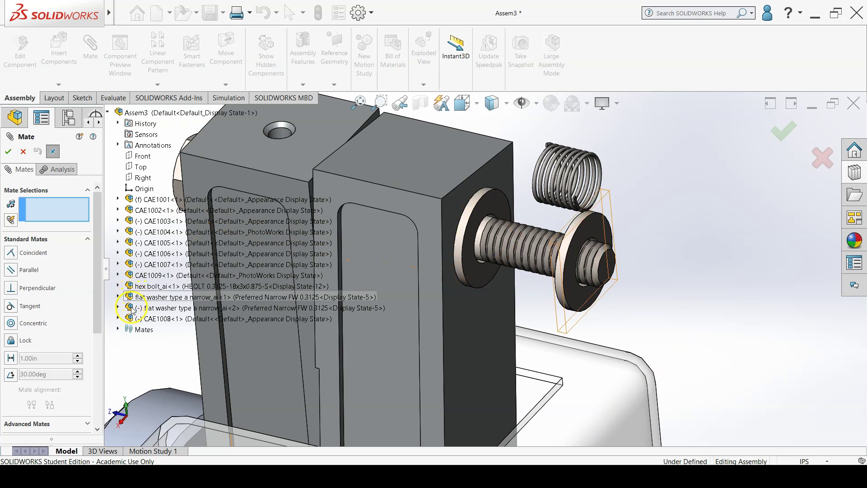
left_click(119, 319)
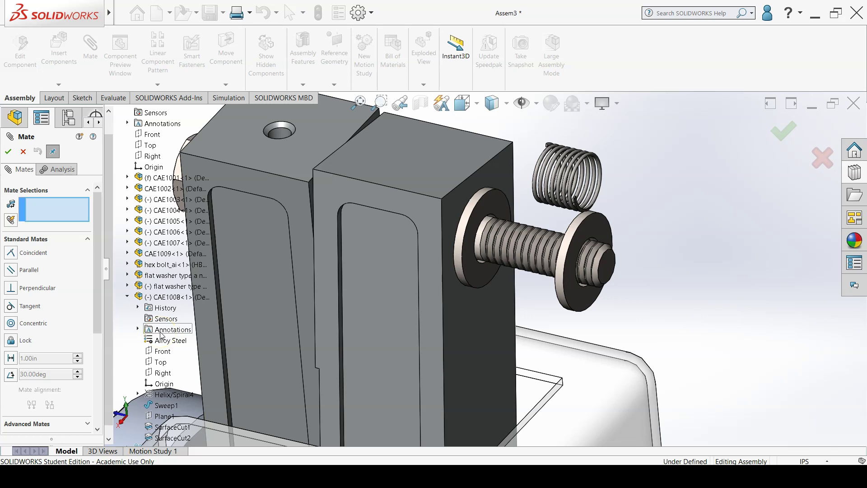
left_click(159, 353)
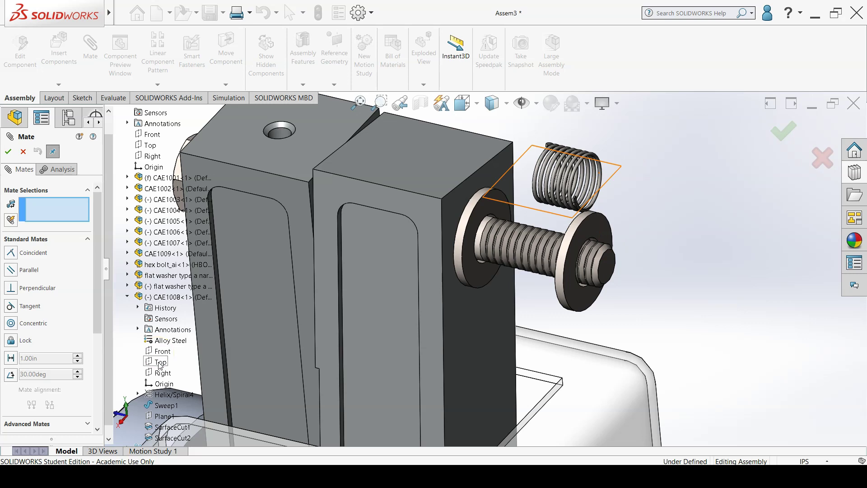
left_click(159, 362)
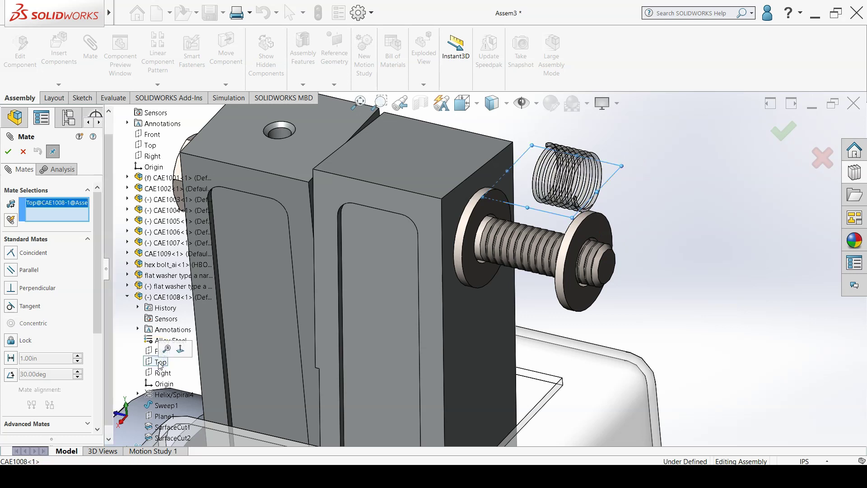
left_click(133, 269)
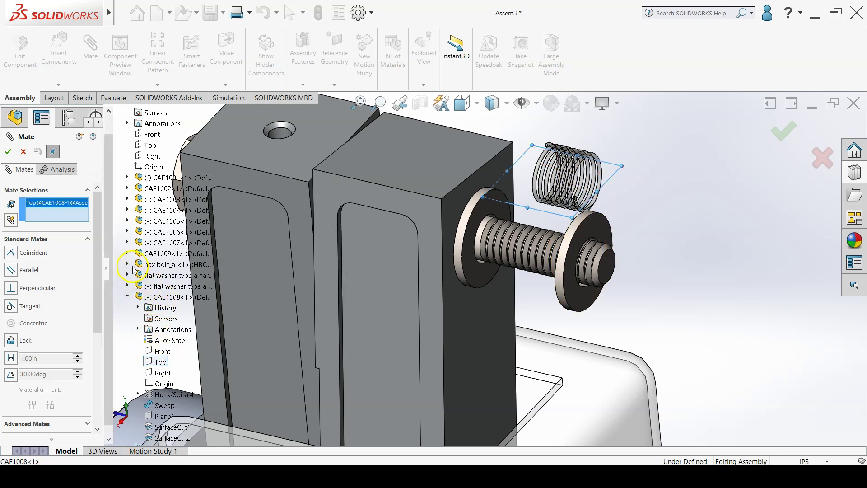
left_click(128, 264)
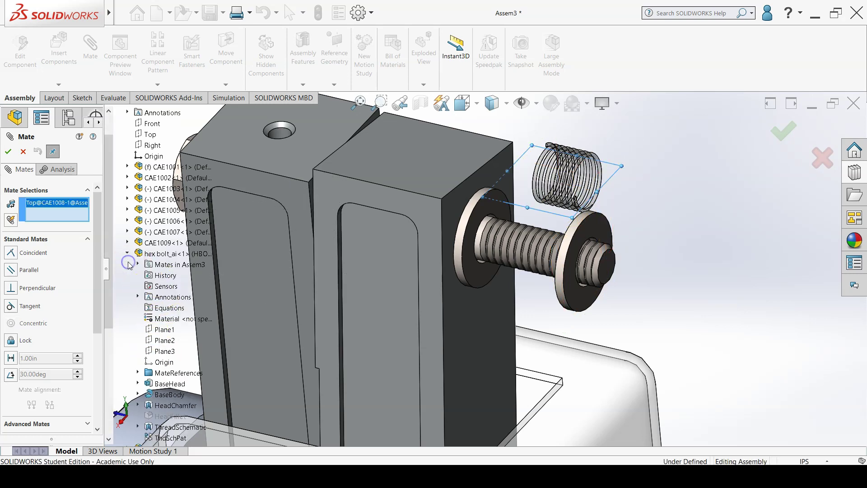
left_click(157, 331)
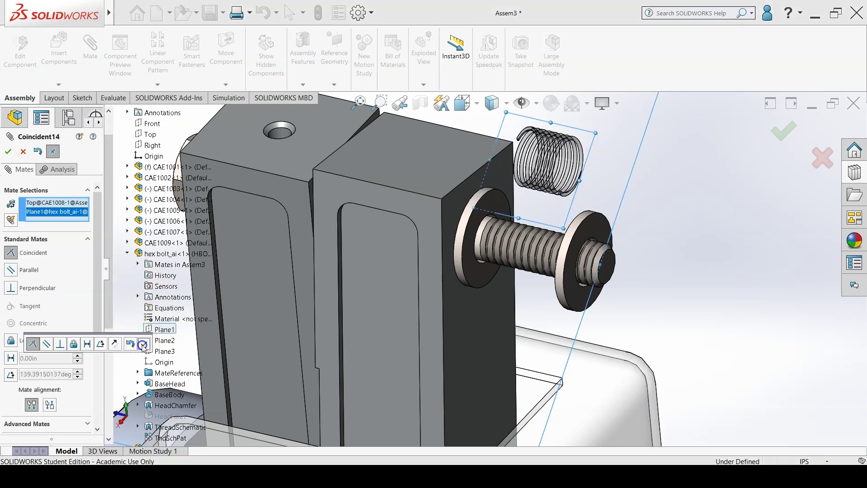
left_click(142, 345)
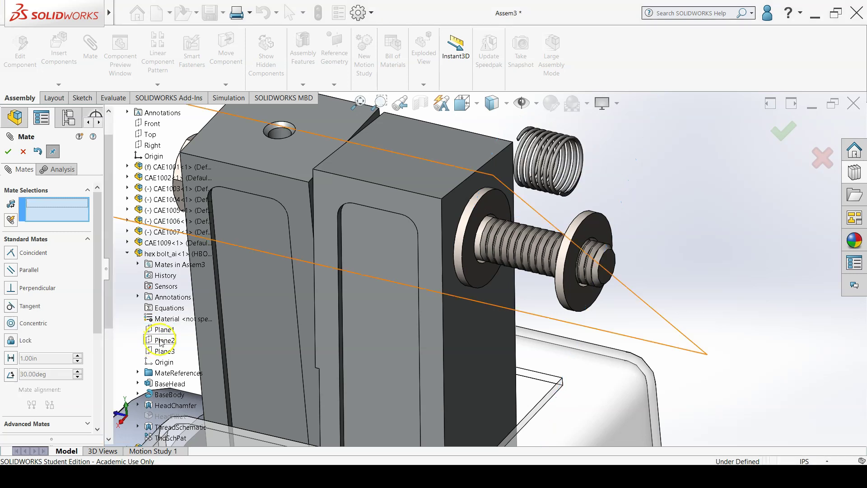
- Mate the hex bolt's Plane2 coincident with the spring's Right plane
left_click(160, 341)
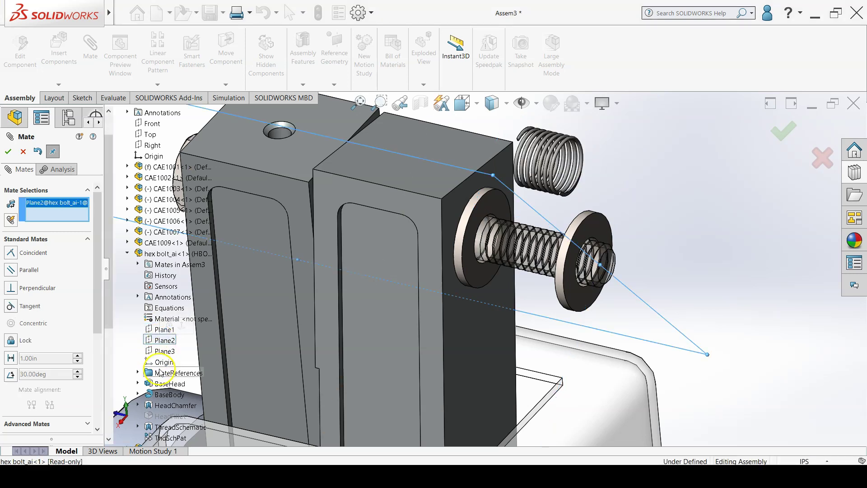
scroll(160, 371, "down", 3)
scroll(160, 372, "down", 3)
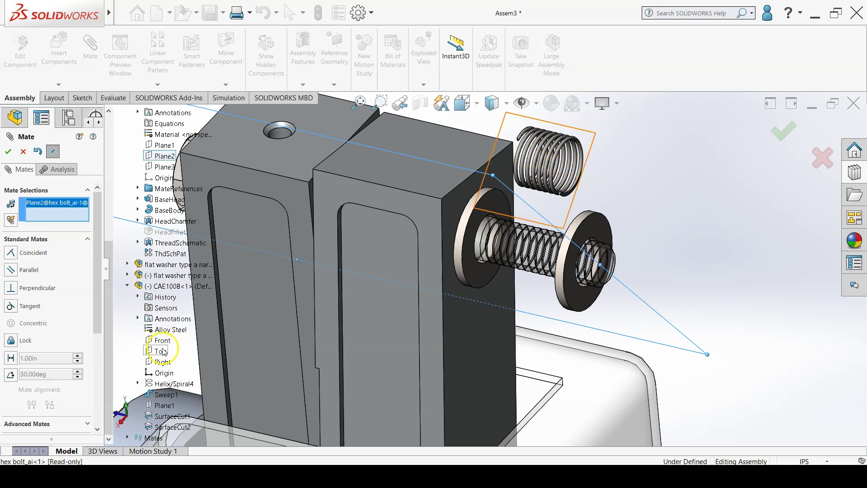
left_click(163, 362)
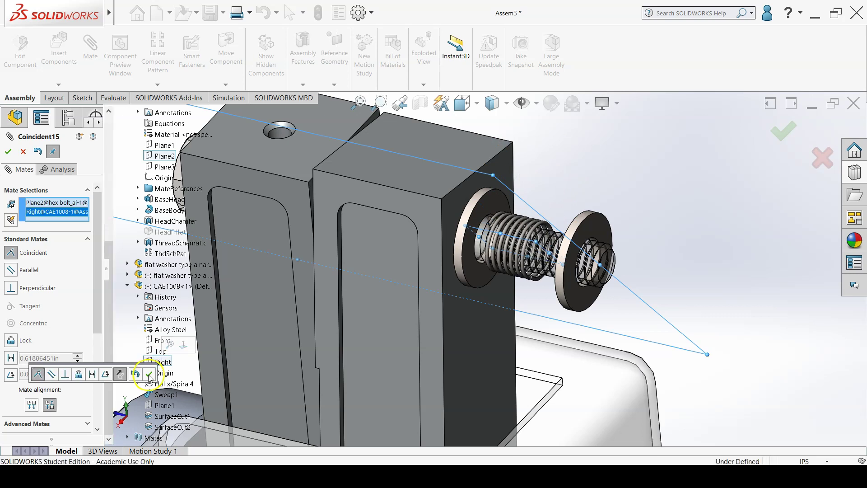
left_click(149, 375)
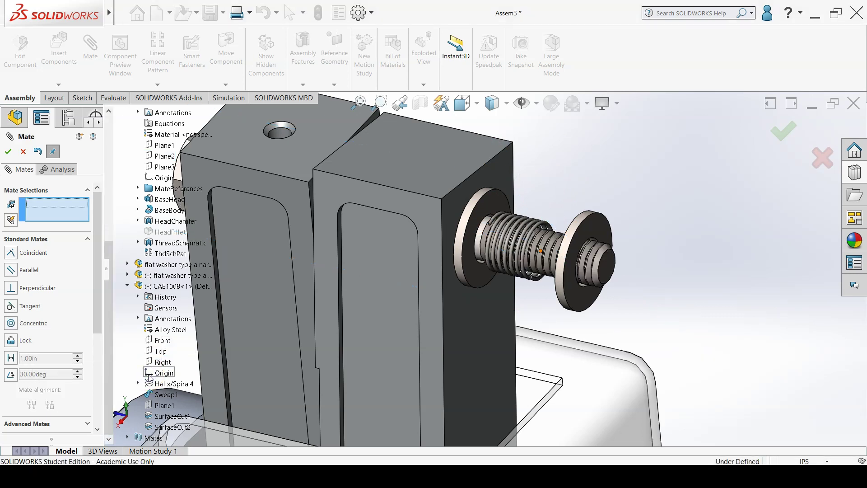
- Make one spring end face coincident with the outer washer face
scroll(544, 280, "down", 5)
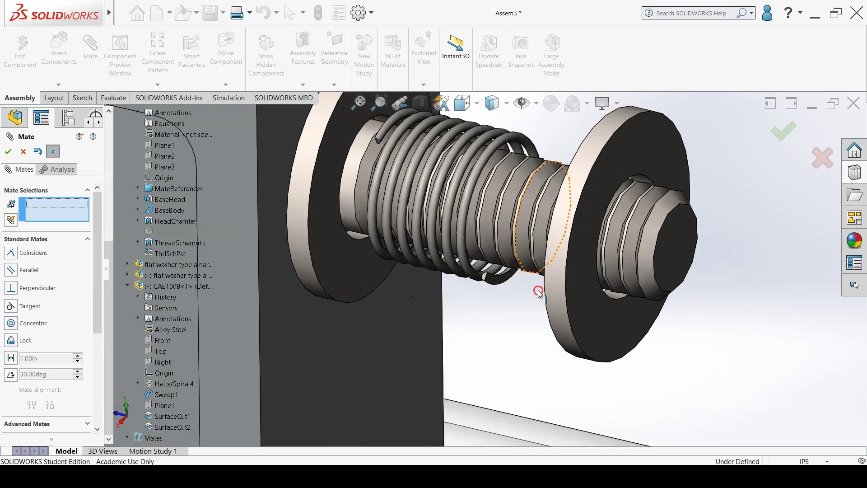
middle_click_drag(542, 260, 555, 231)
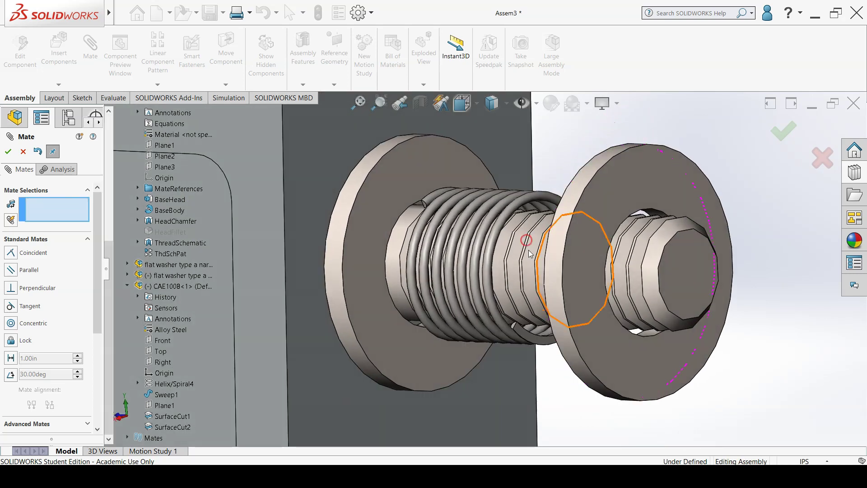
left_click(515, 332)
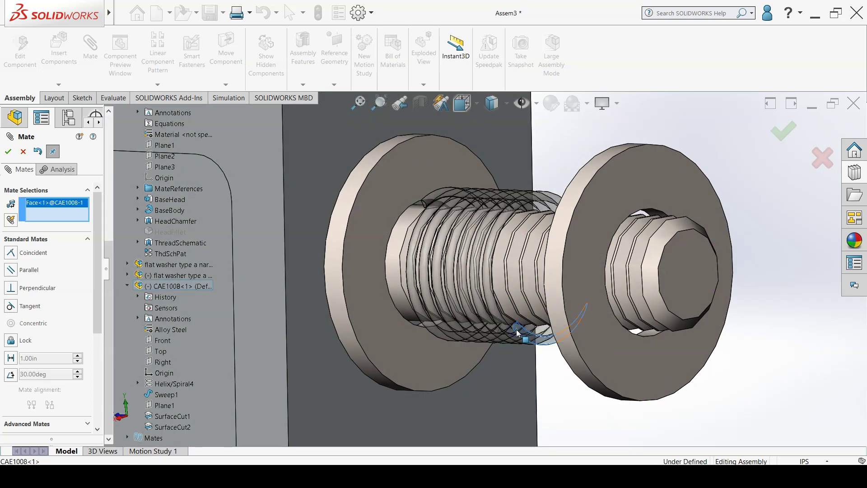
middle_click_drag(556, 362, 719, 376)
left_click(700, 347)
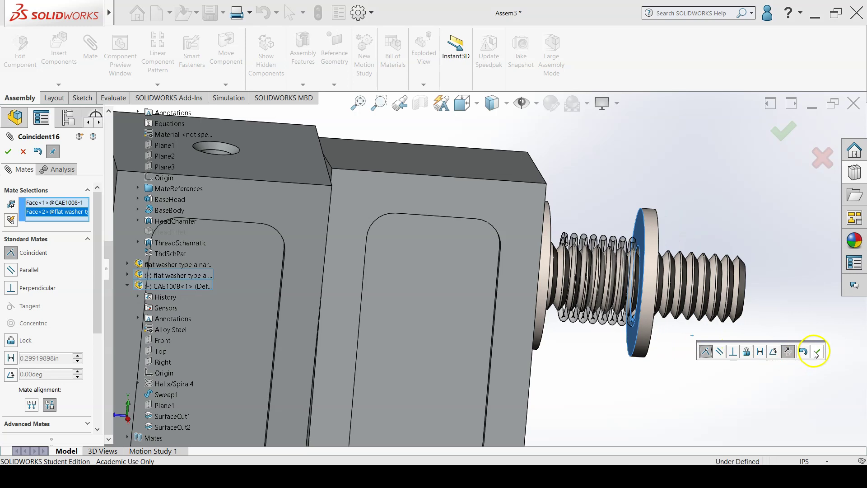
left_click(813, 353)
- Make the spring's other end coincident with the block-side washer face
scroll(572, 248, "down", 5)
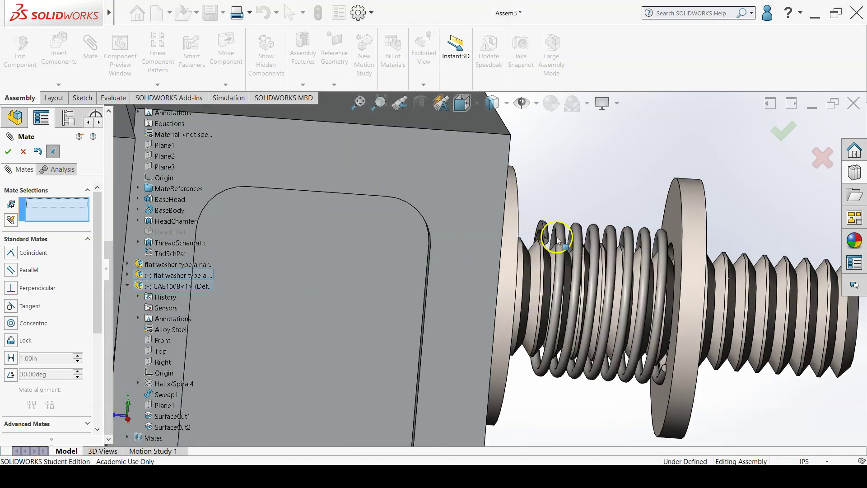
left_click(540, 231)
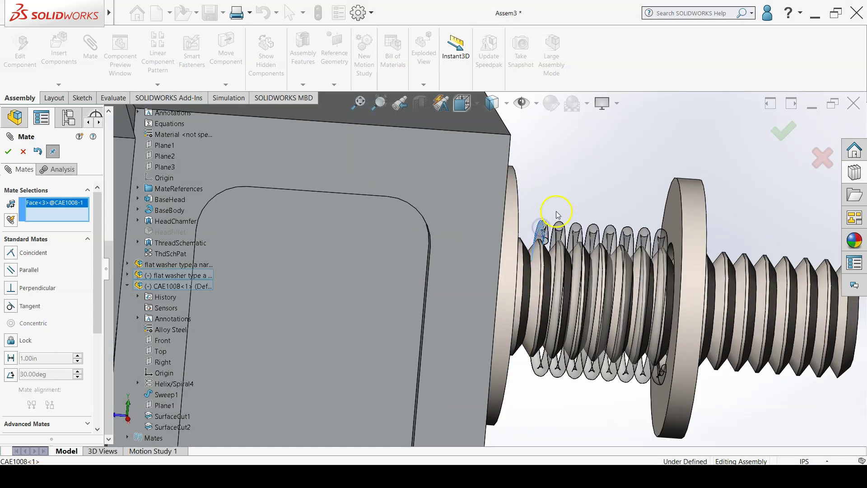
middle_click_drag(554, 216, 536, 203)
left_click(536, 205)
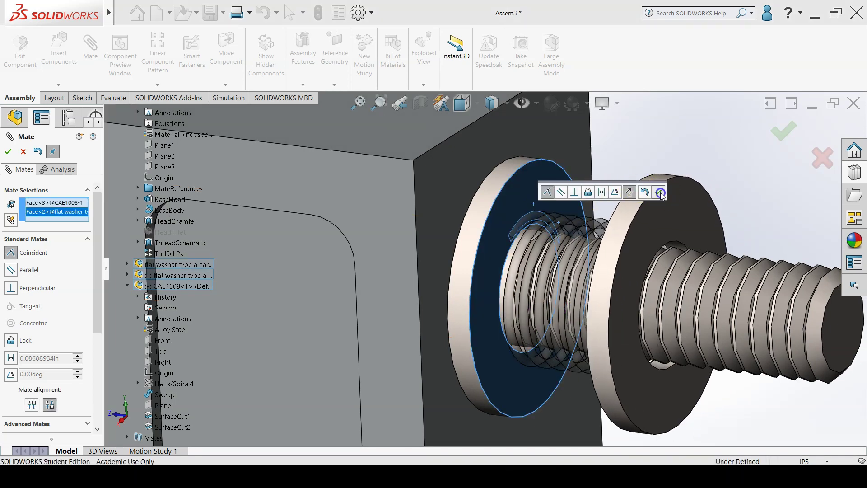
left_click(661, 193)
scroll(636, 277, "up", 3)
mouse_move(636, 277)
middle_mouse_down()
mouse_move(670, 277)
mouse_move(648, 282)
middle_mouse_up()
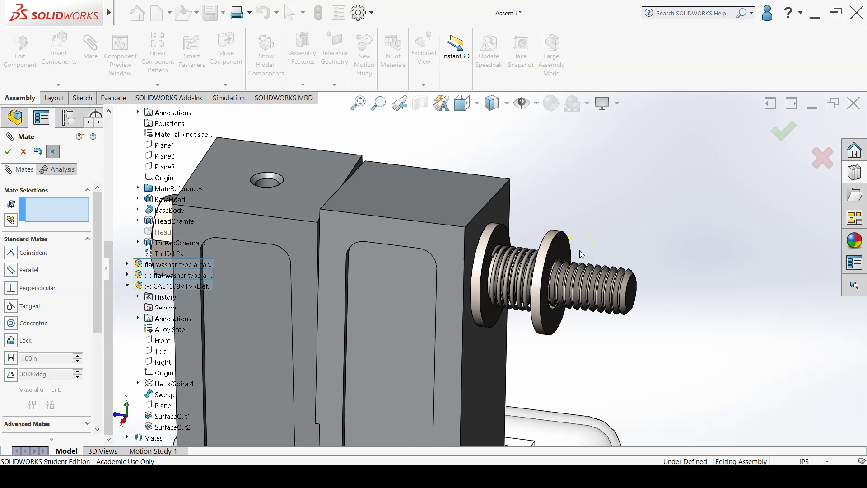
- Close the mate tool and drop a Toolbox Hex Nut onto the bolt end beside the washer
left_click(529, 206)
left_click(781, 137)
left_click(855, 172)
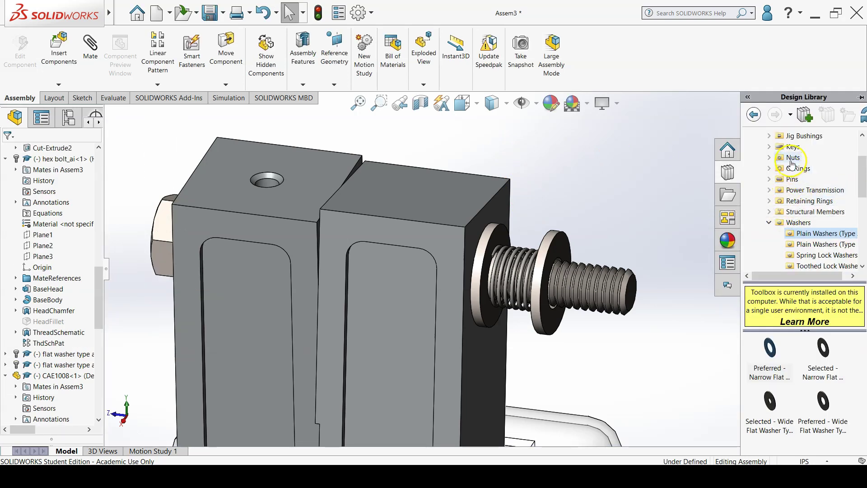
left_click(770, 158)
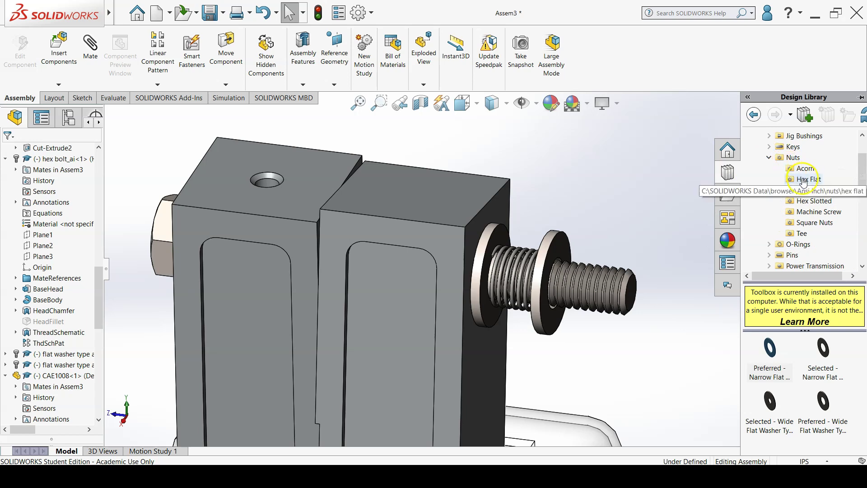
left_click(792, 192)
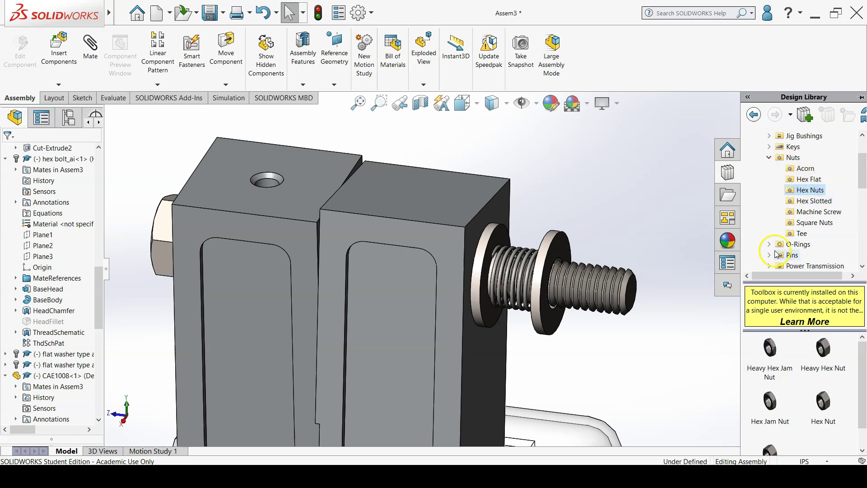
left_click(820, 387)
left_click_drag(822, 405, 623, 278)
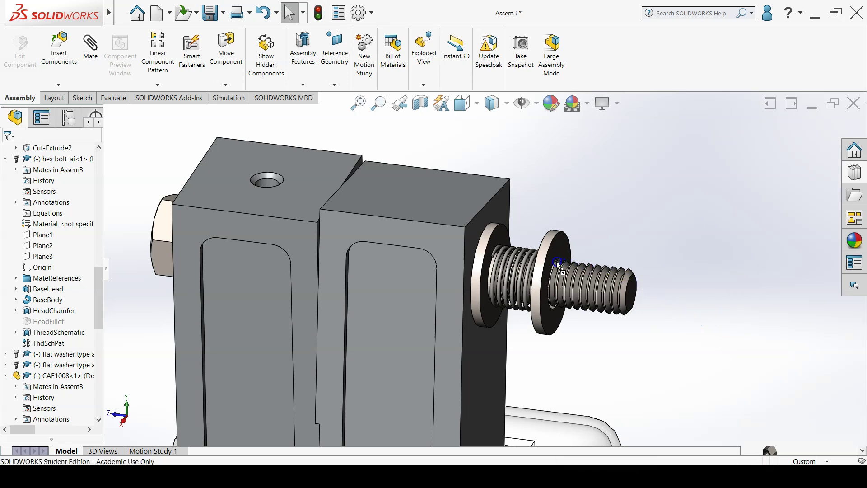
left_click_drag(558, 265, 556, 263)
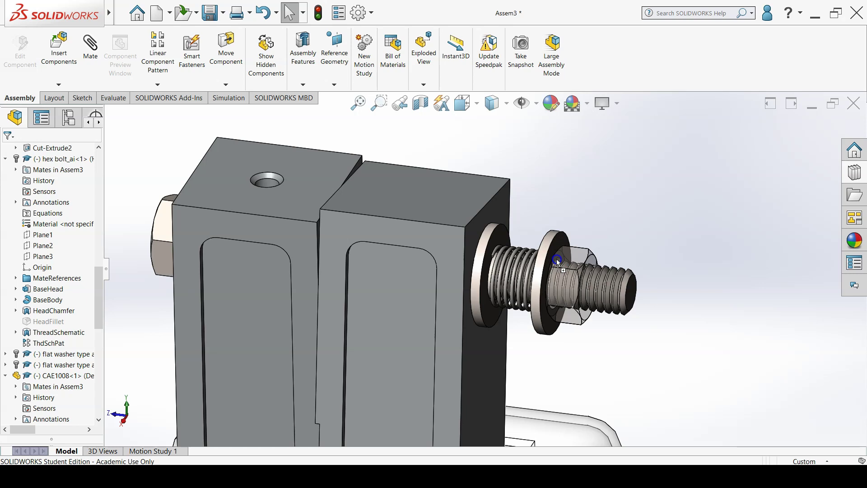
left_click_drag(557, 260, 558, 260)
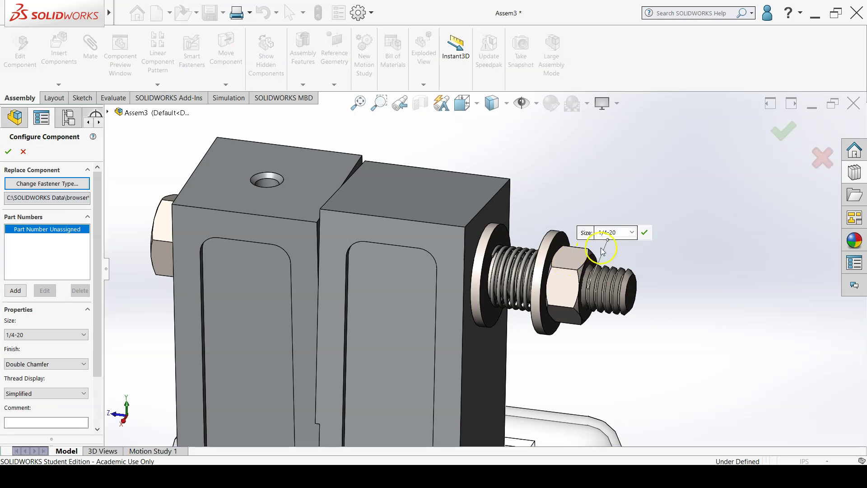
- Set the hex nut size to 5/16-18 and place it on the bolt
left_click(632, 233)
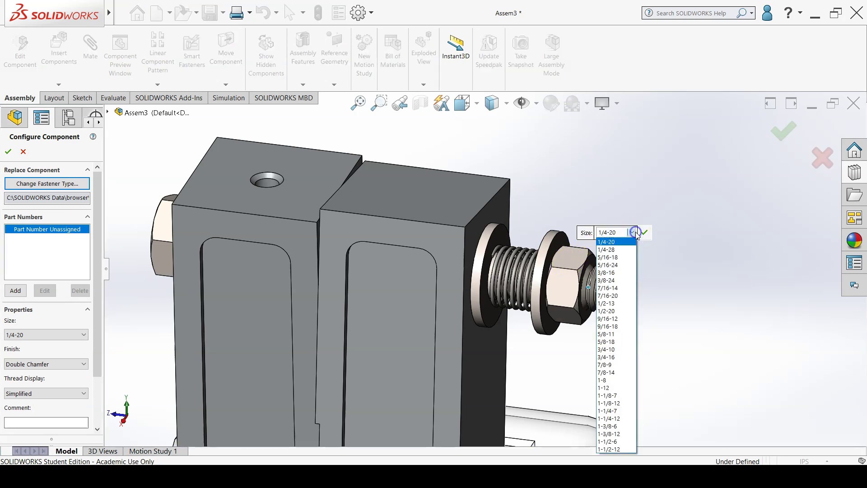
left_click(626, 258)
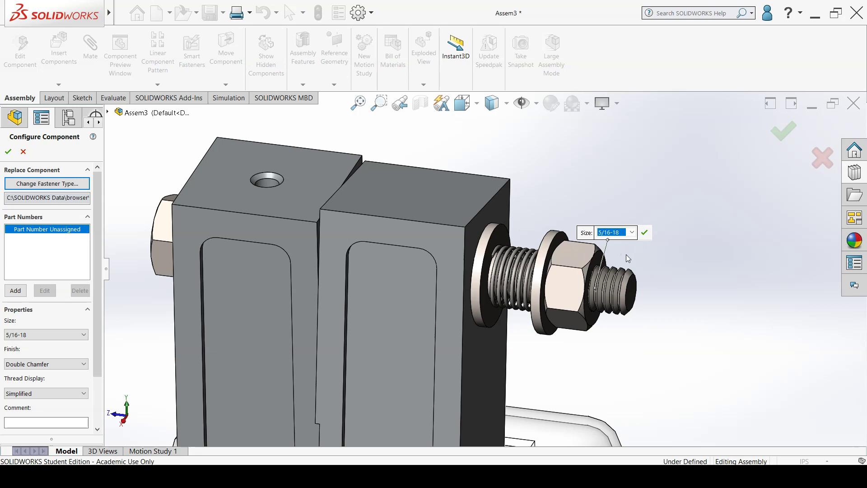
left_click(646, 236)
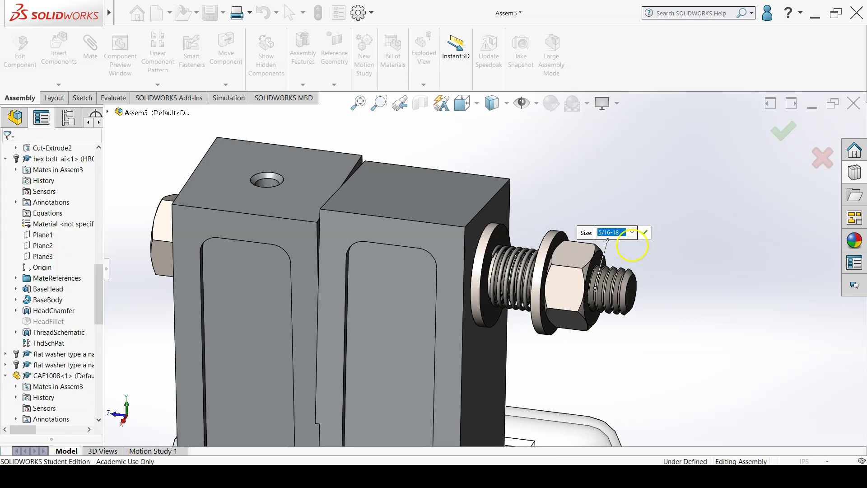
left_click(597, 268)
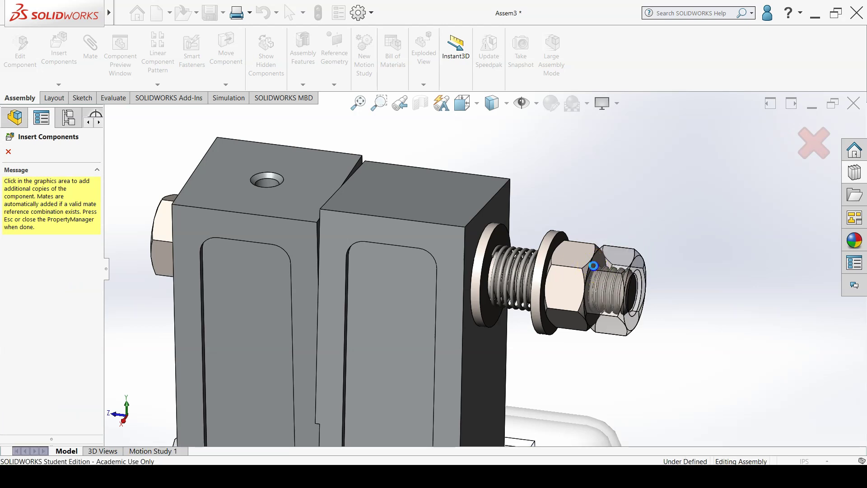
- Place a second 5/16-18 hex nut behind the first on the bolt end
left_click(594, 256)
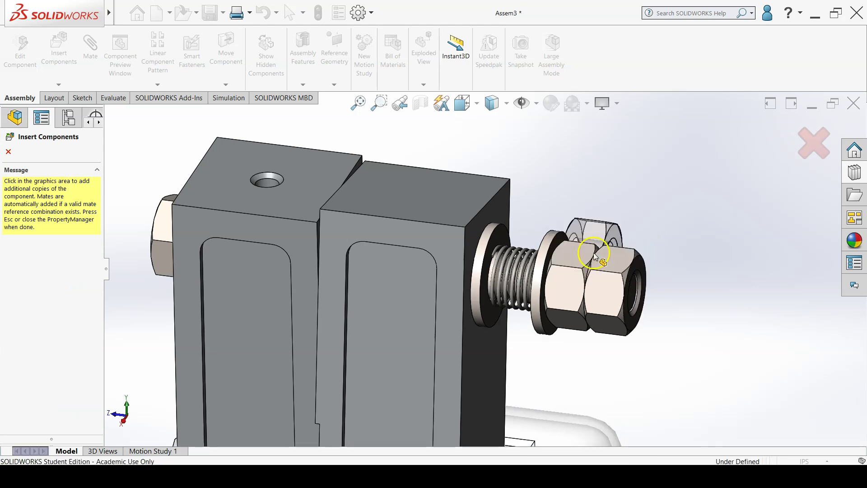
left_click(815, 147)
left_click(654, 235)
left_click(623, 271)
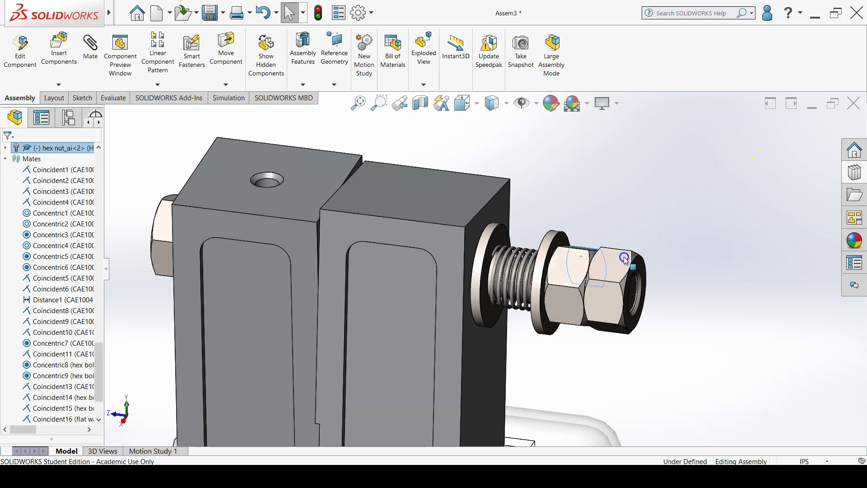
- Apply Lock Rotation to the hex nut's Concentric11 and the outer washer's Concentric10 mates
left_click(635, 237)
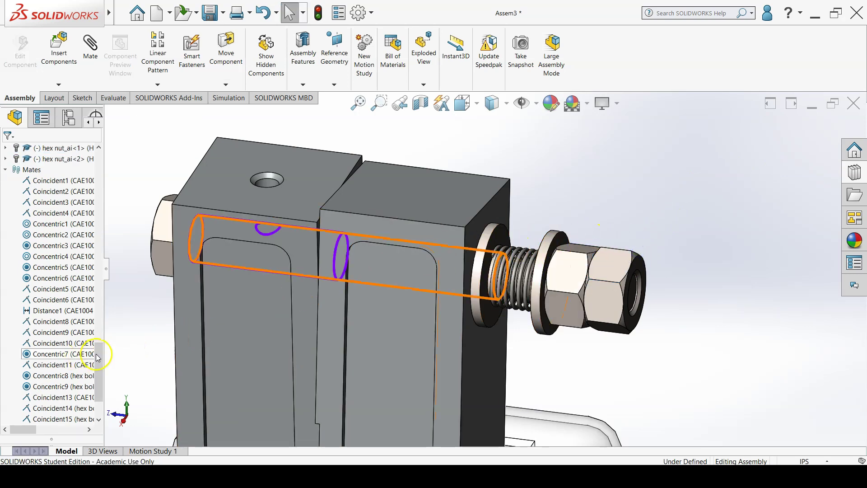
scroll(98, 356, "down", 1)
left_click_drag(99, 356, 98, 370)
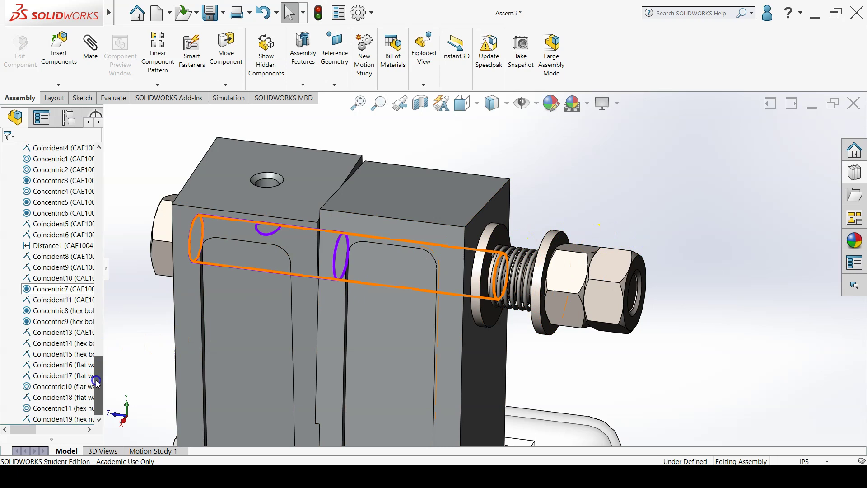
right_click(60, 410)
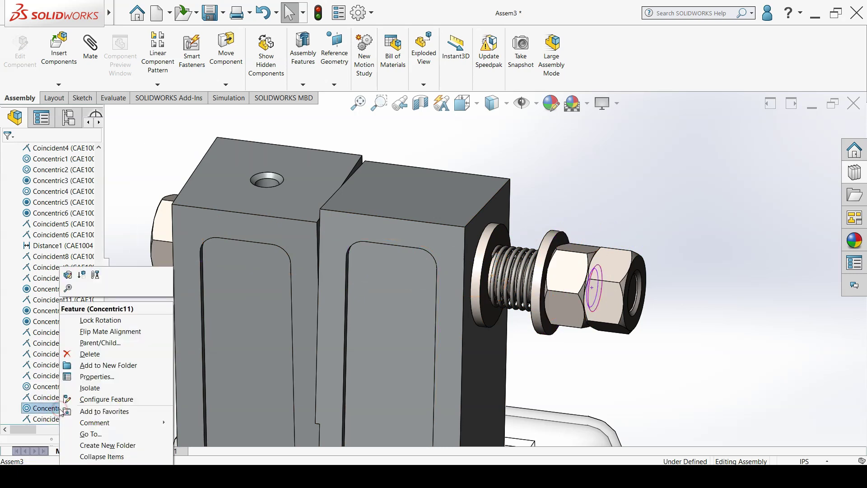
left_click(99, 321)
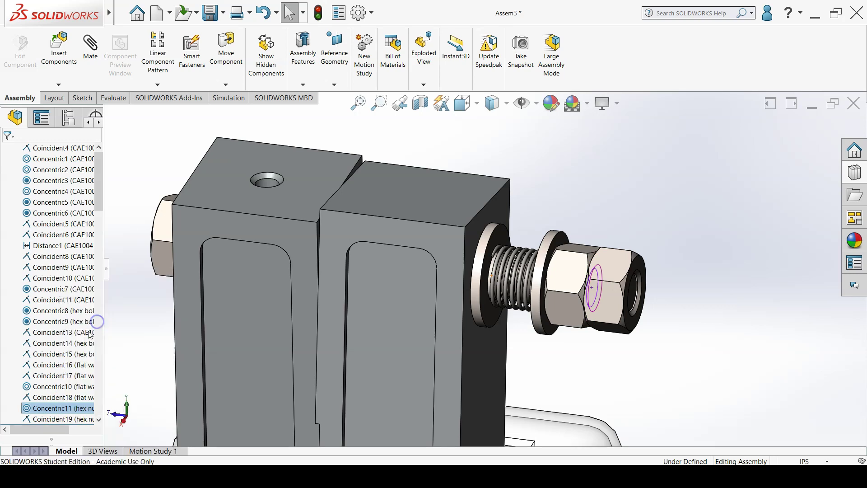
right_click(63, 390)
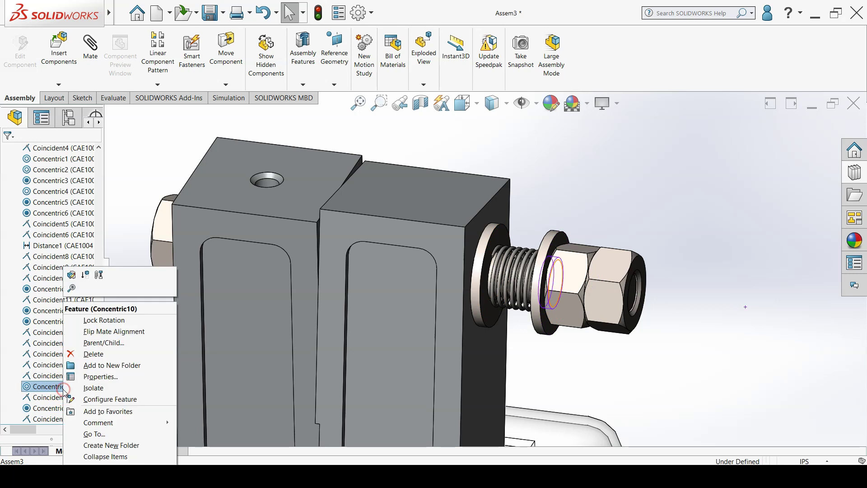
left_click(107, 322)
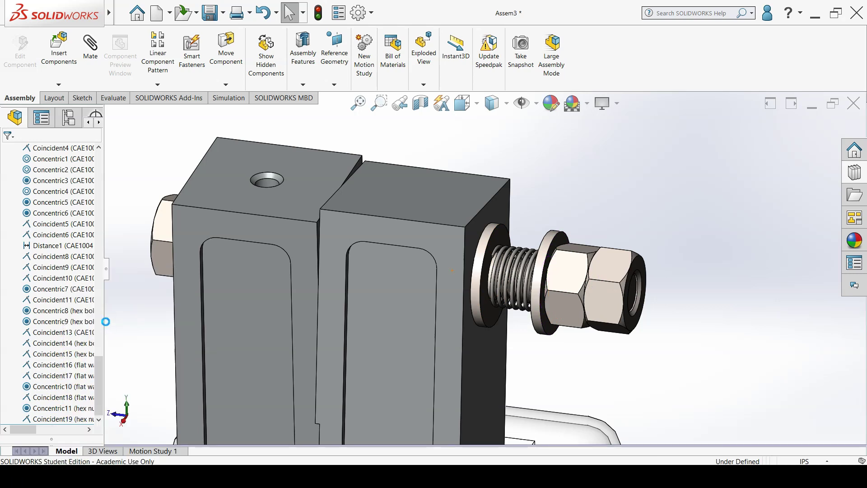
left_click(567, 273)
left_click(621, 348)
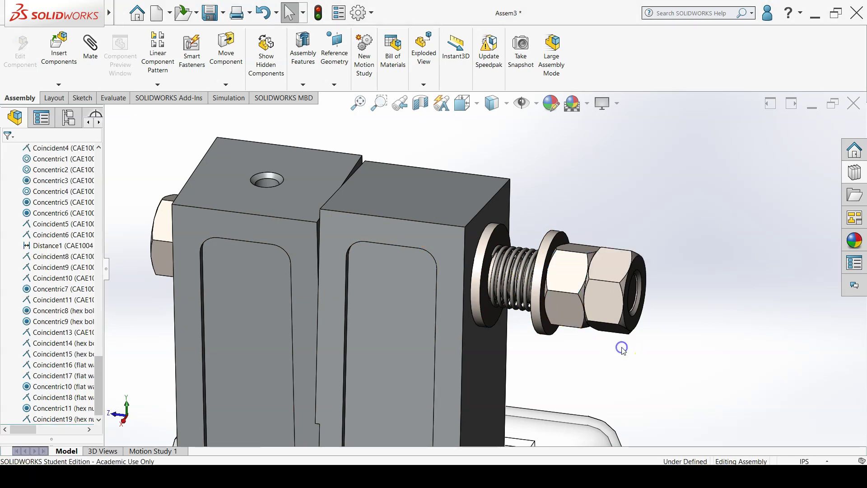
- Fit the assembly in view and expand Toolbox Bolts and Screws to Socket Head Screws
key("f")
scroll(557, 366, "up", 5)
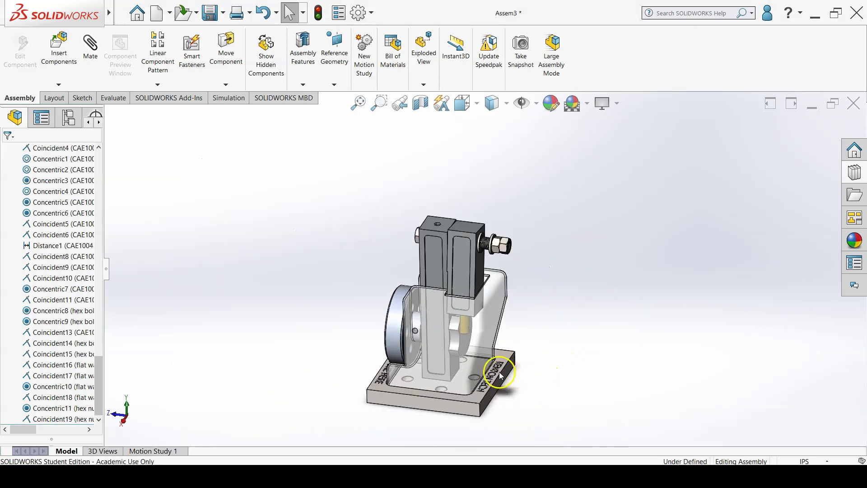
scroll(505, 302, "down", 1)
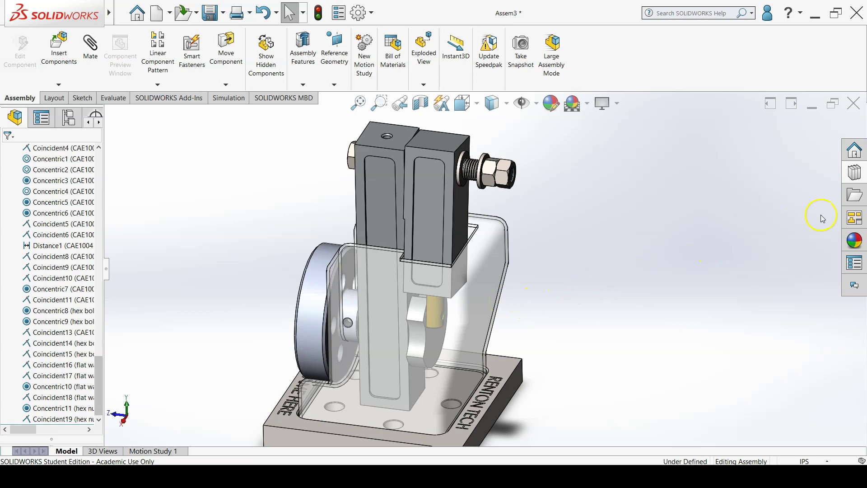
left_click(863, 180)
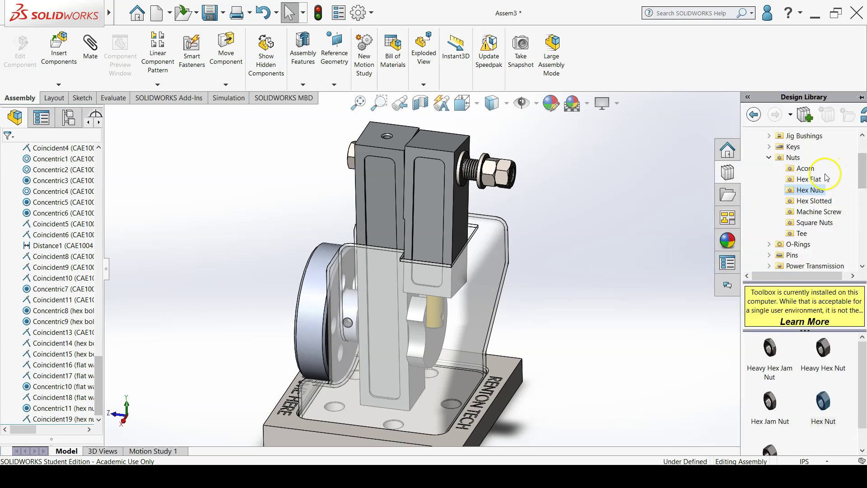
left_click(769, 158)
scroll(774, 167, "up", 1)
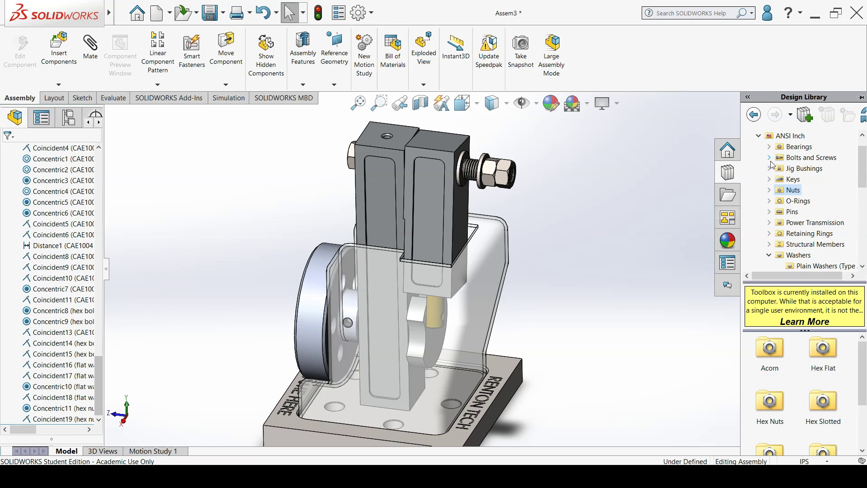
left_click(770, 159)
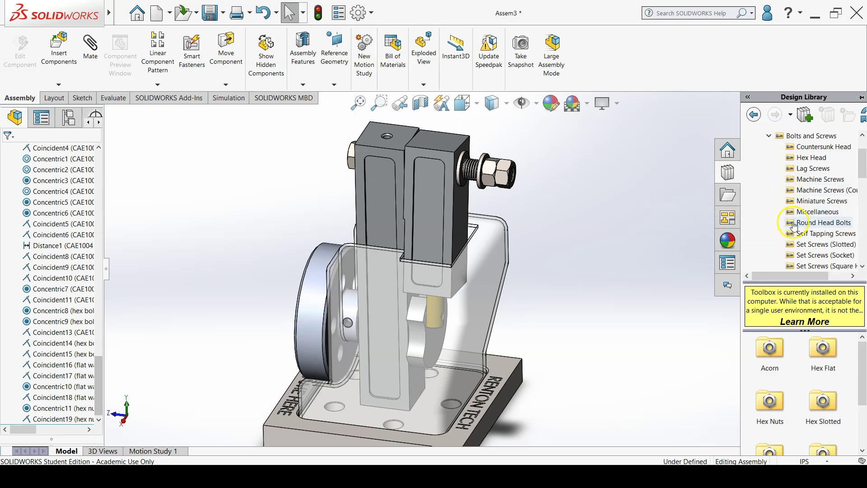
scroll(792, 232, "down", 2)
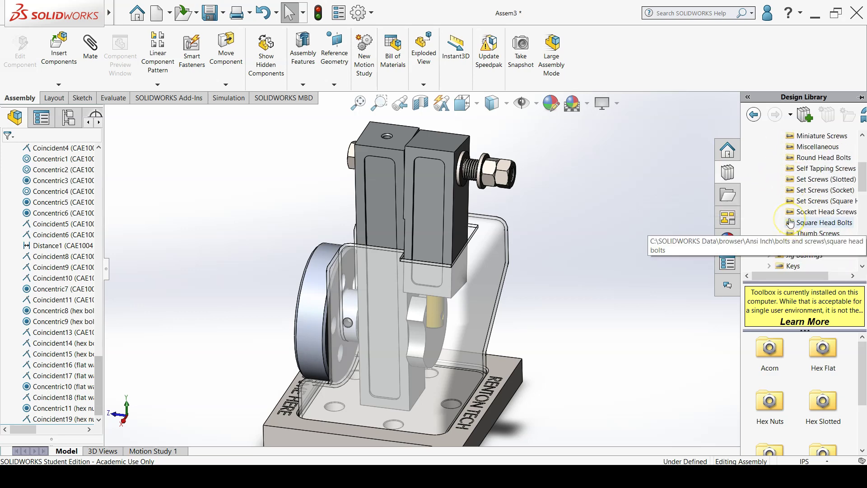
left_click(788, 212)
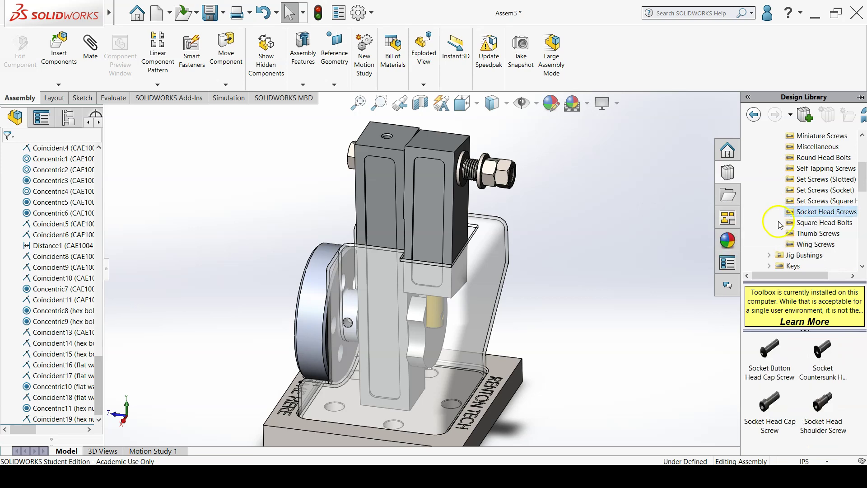
scroll(625, 293, "up", 3)
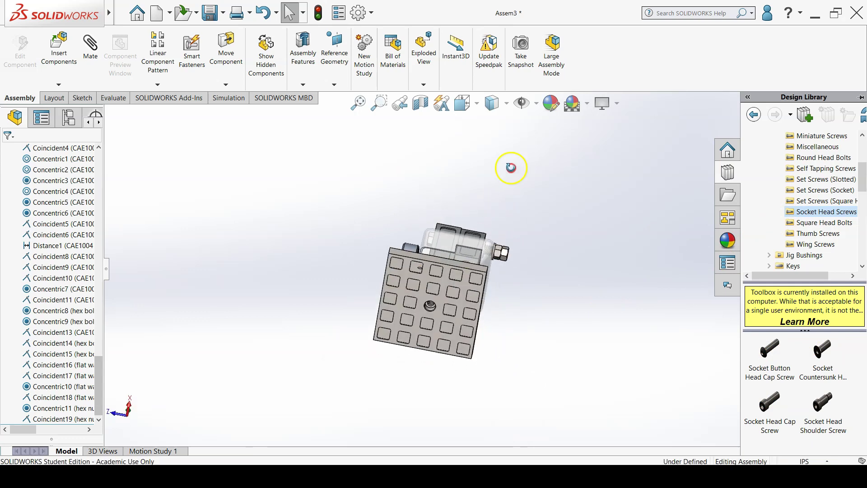
- Drop a Toolbox Socket Head Cap Screw into the plate's counterbored hole
middle_click_drag(511, 168, 496, 186)
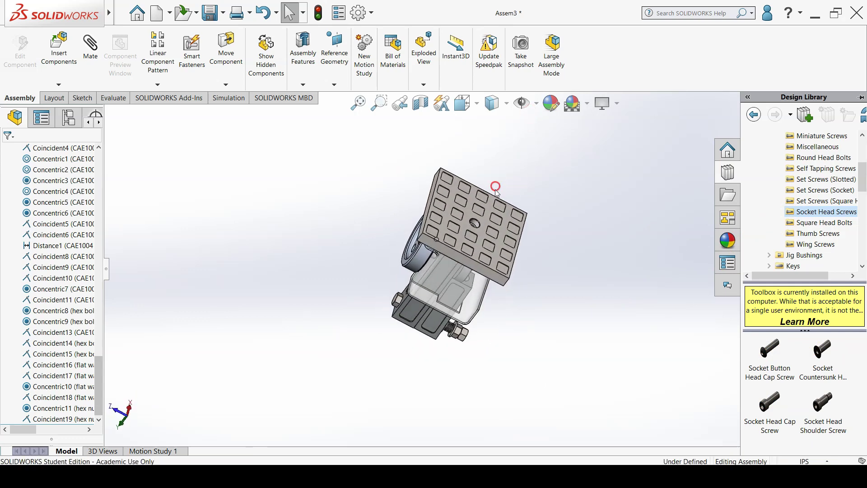
scroll(496, 191, "down", 10)
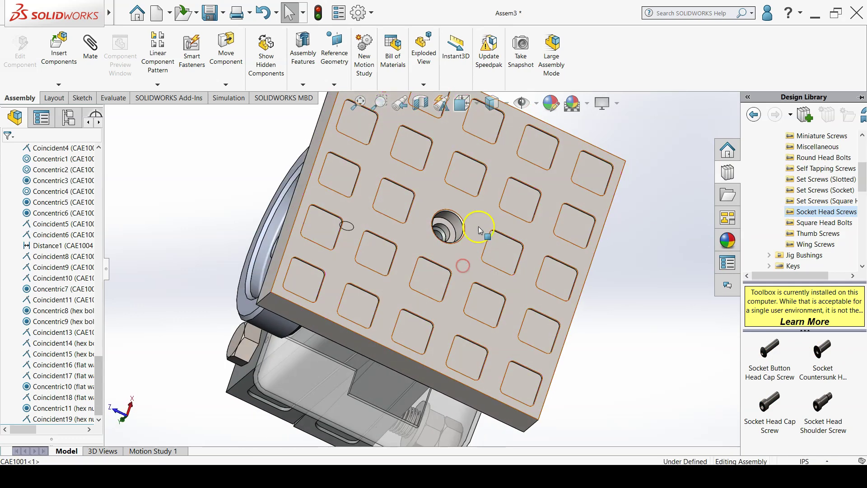
scroll(481, 230, "down", 4)
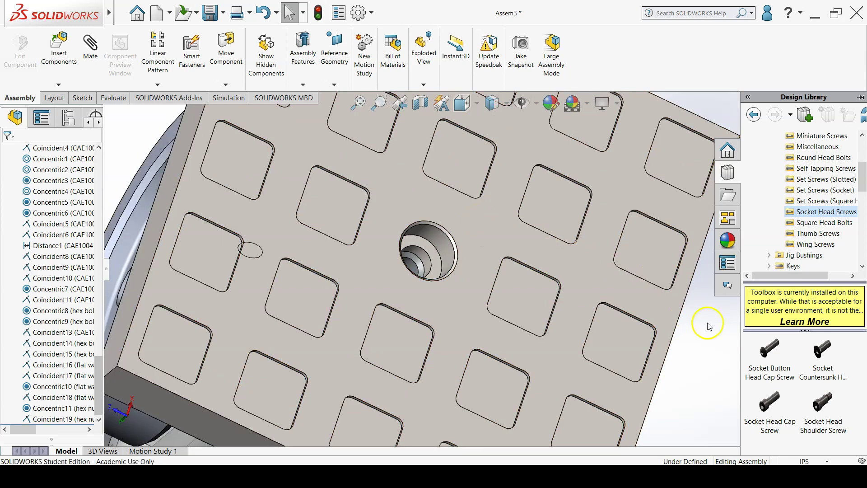
left_click(770, 406)
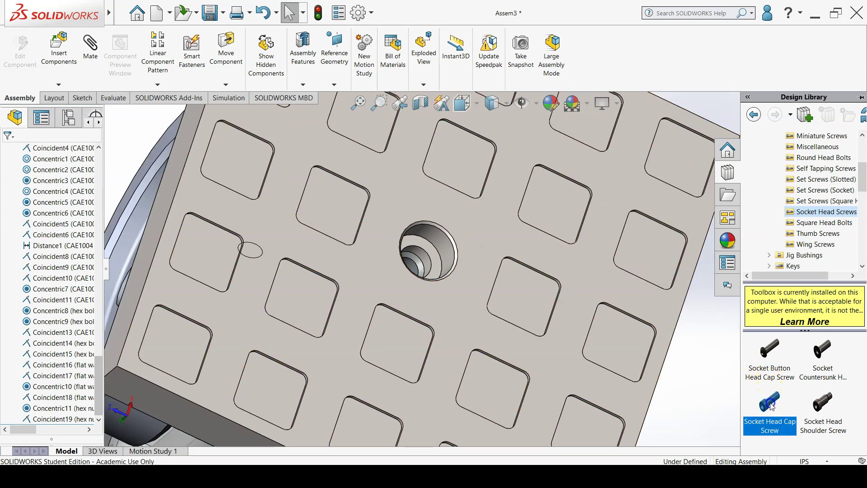
left_click_drag(646, 346, 501, 273)
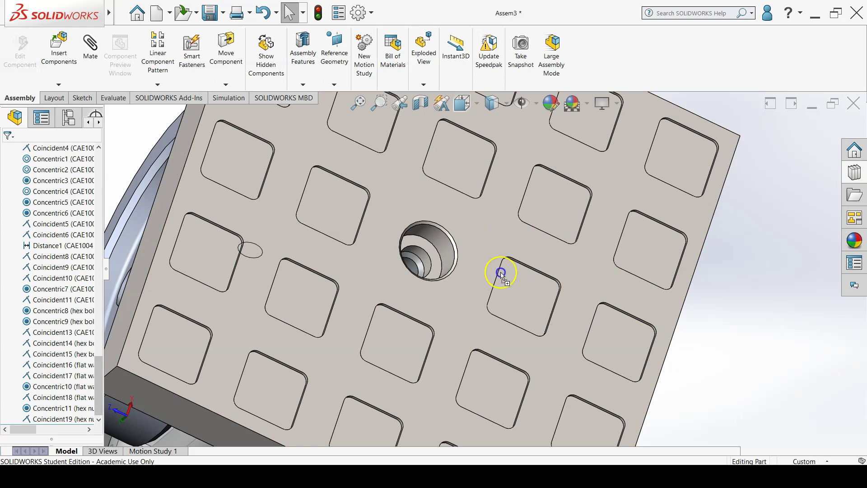
left_click_drag(439, 255, 429, 257)
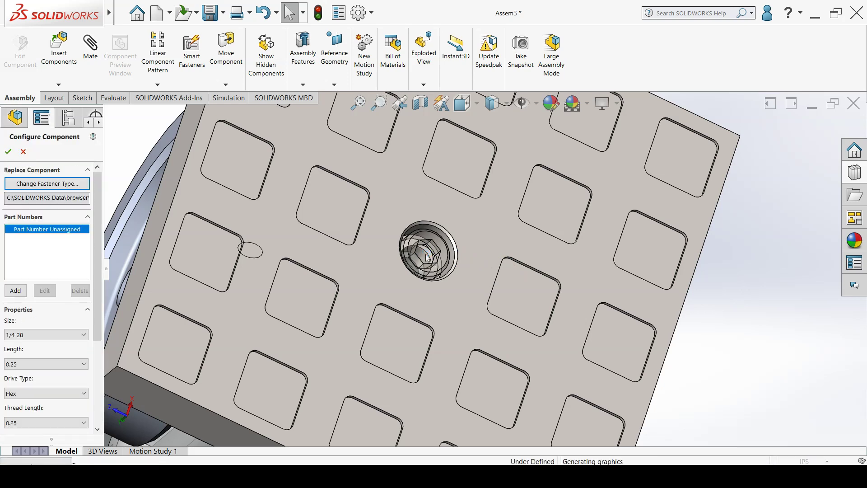
- Configure the screw as size 1/4-20, length 0.5, with Schematic thread display
left_click(441, 232)
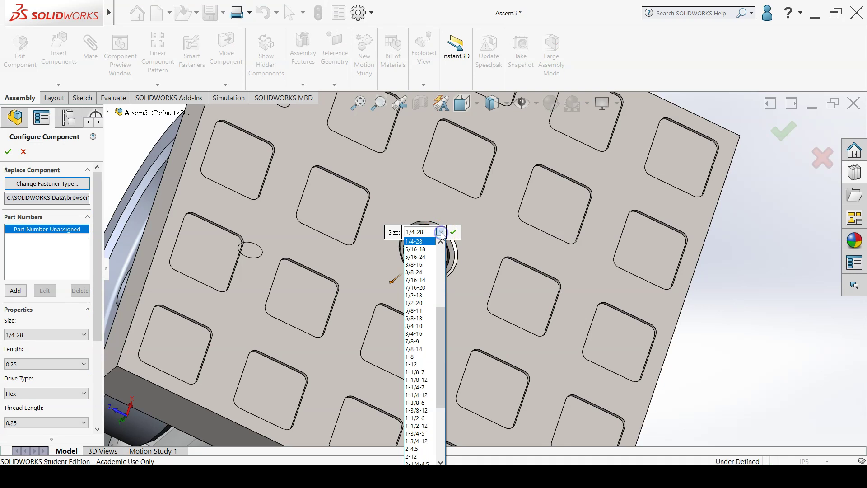
left_click(441, 242)
left_click(430, 242)
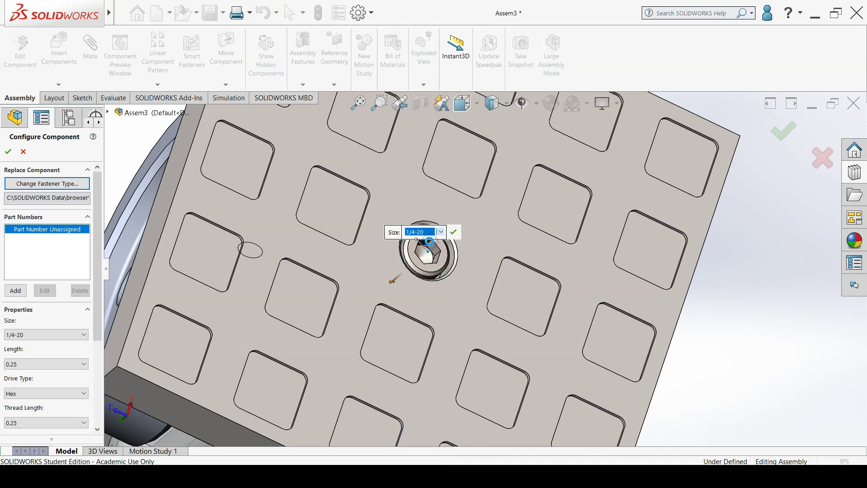
left_click(414, 248)
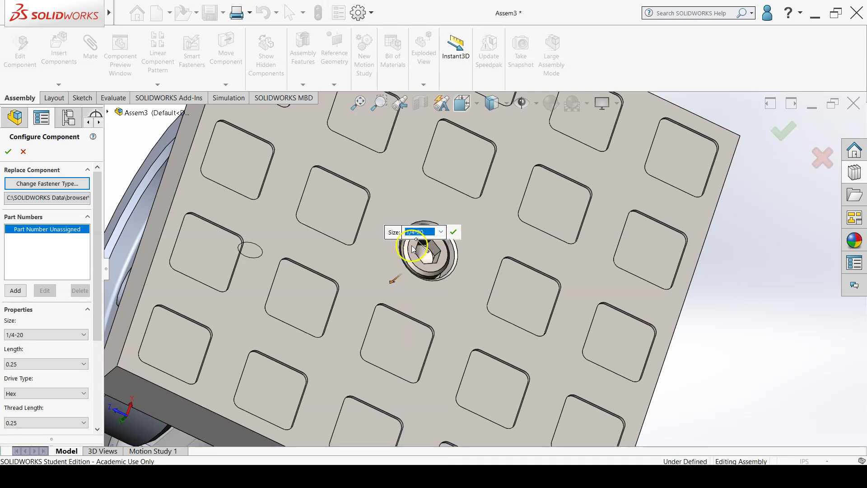
scroll(86, 357, "down", 5)
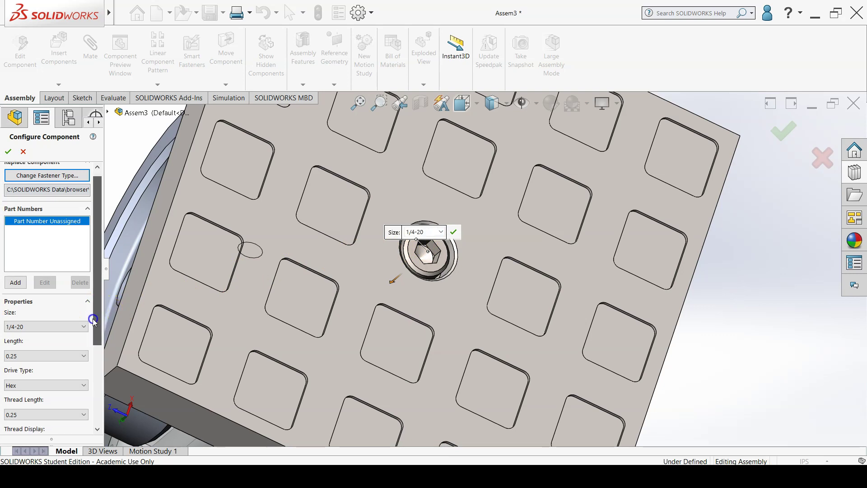
left_click(58, 289)
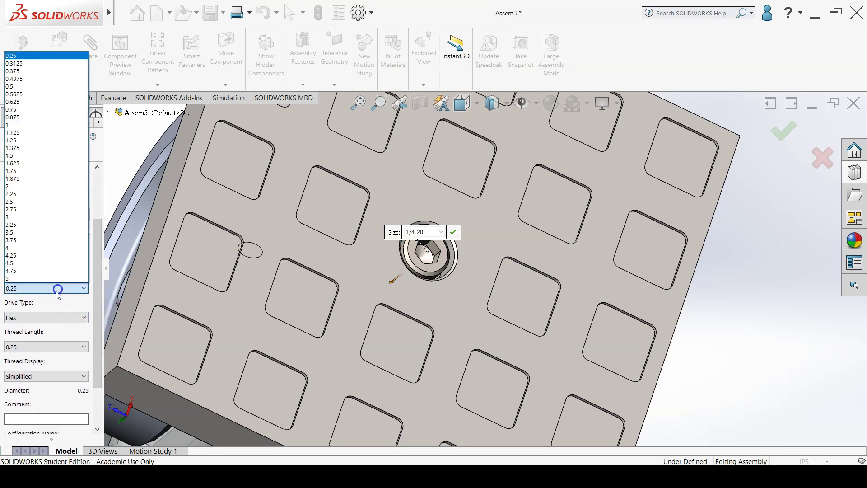
left_click(30, 86)
left_click(16, 215)
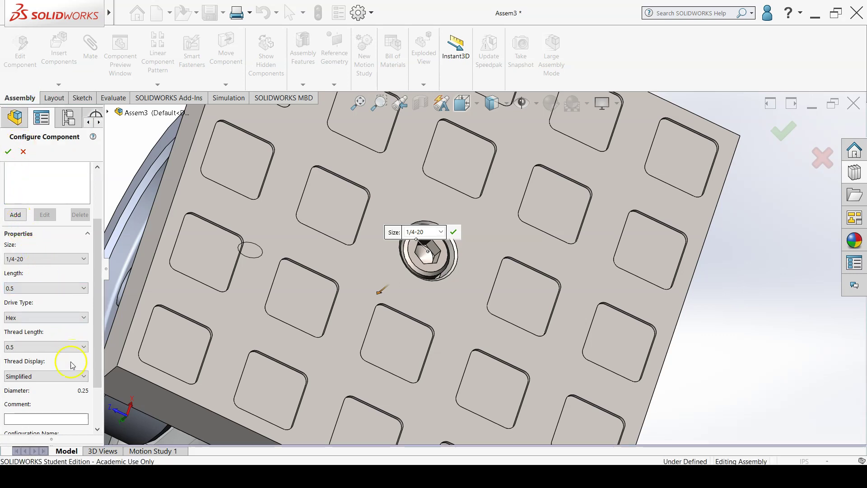
left_click(64, 376)
left_click(63, 402)
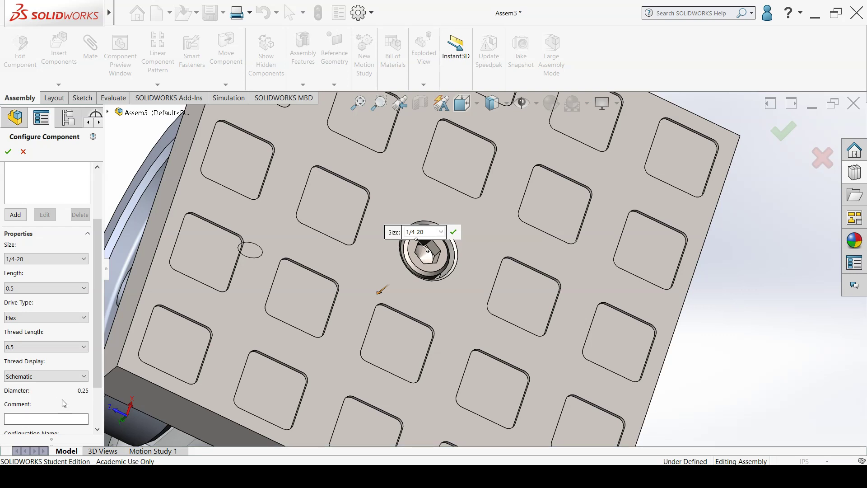
left_click(38, 289)
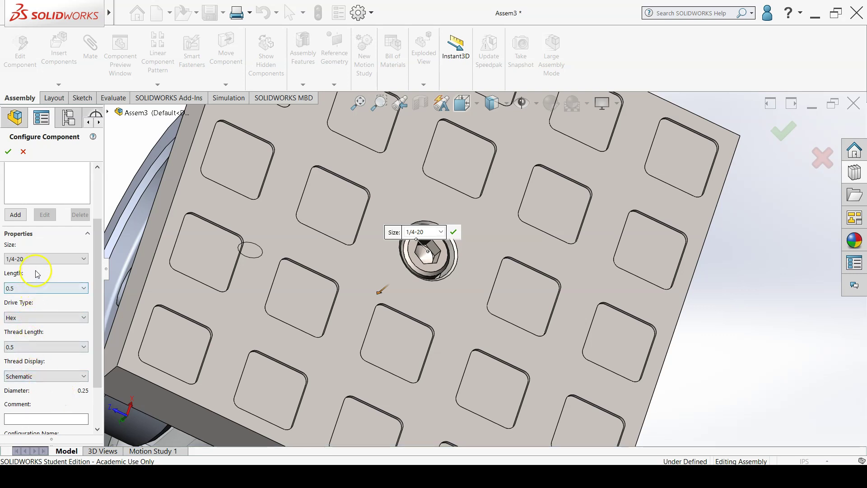
left_click(9, 152)
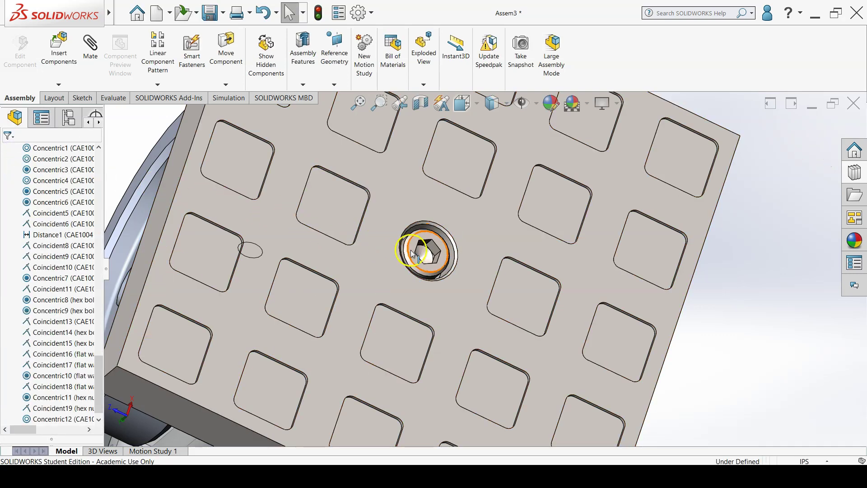
- Test-move the cap screw, then apply Lock Rotation to its Concentric12 mate
left_click_drag(440, 219, 454, 232)
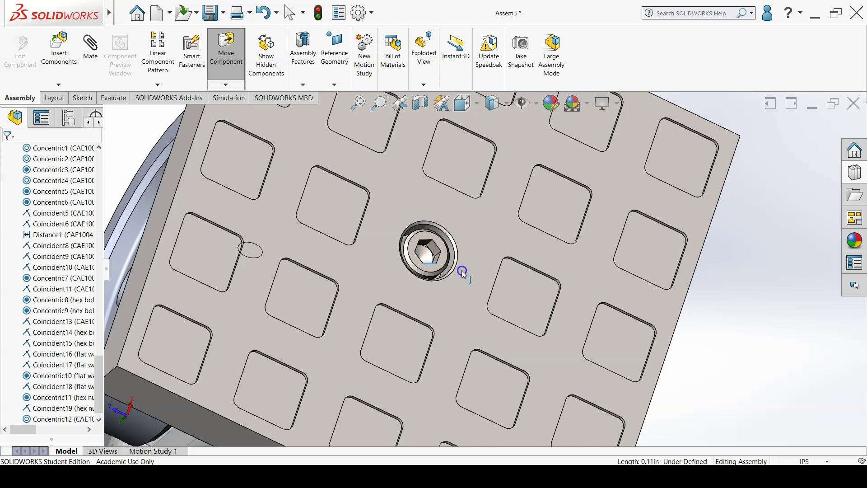
key("Escape")
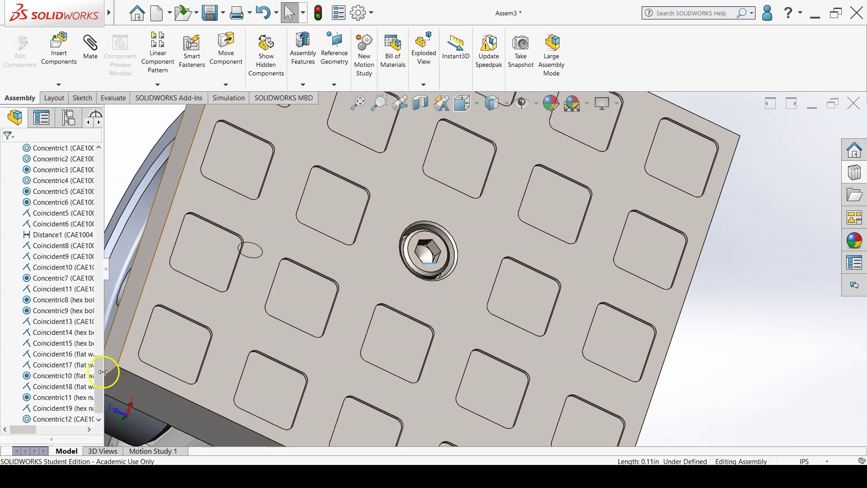
scroll(100, 376, "down", 1)
left_click(67, 409)
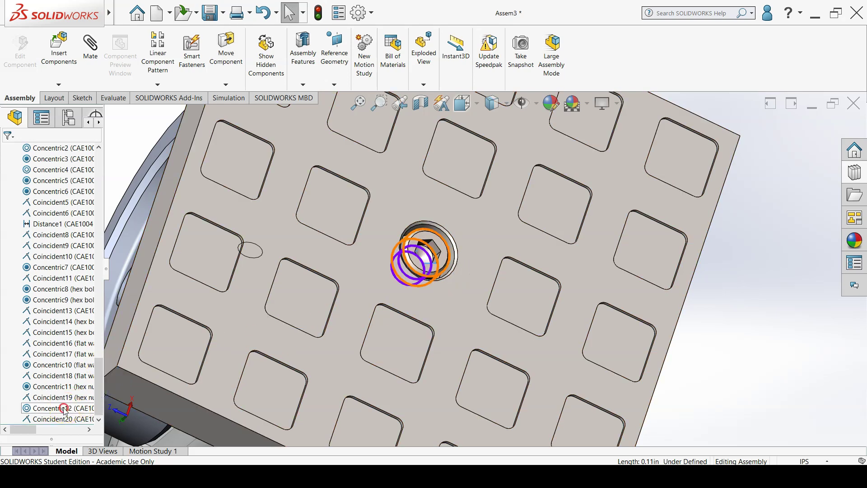
right_click(64, 410)
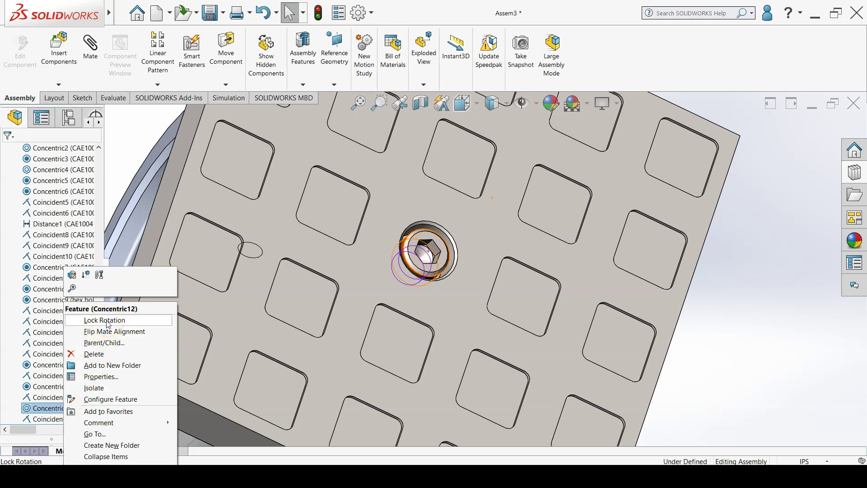
left_click(108, 321)
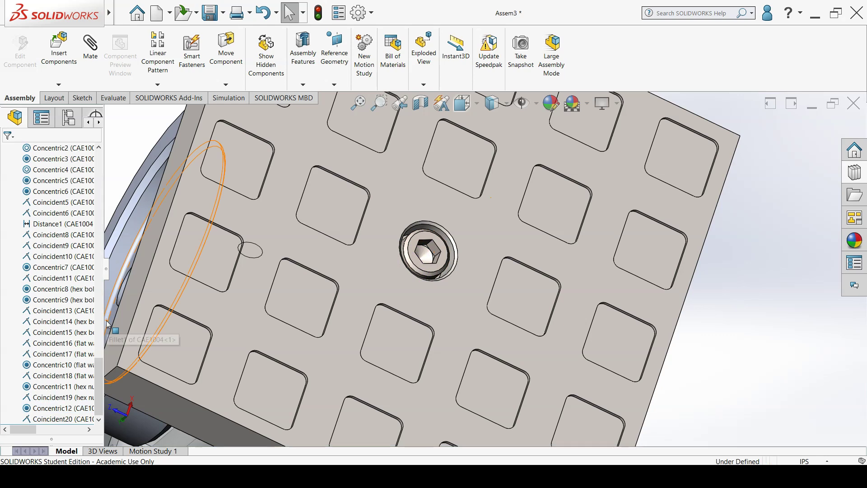
left_click(344, 274)
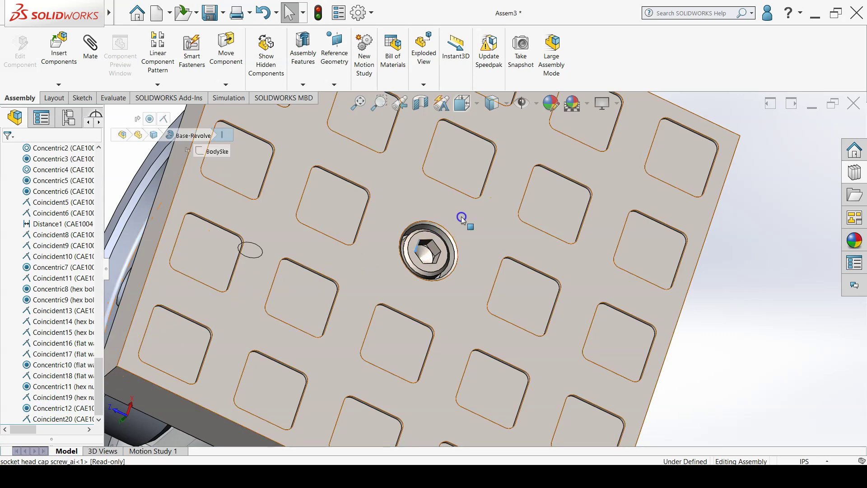
- Orbit to a front view of the engine and zoom to fit the window
left_click(715, 314)
key("f")
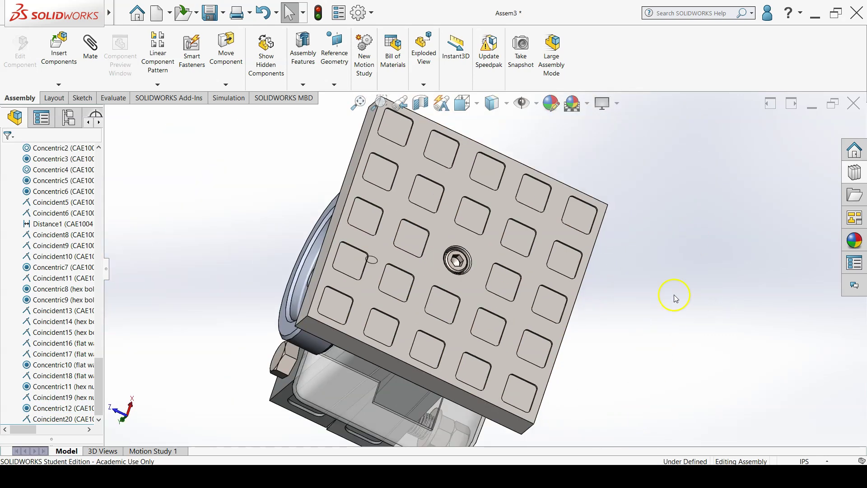
middle_click_drag(631, 281, 643, 232)
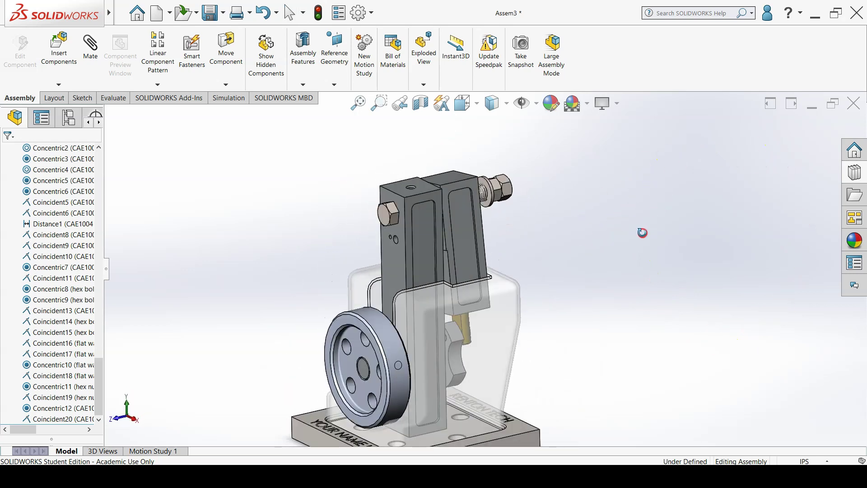
left_click(358, 104)
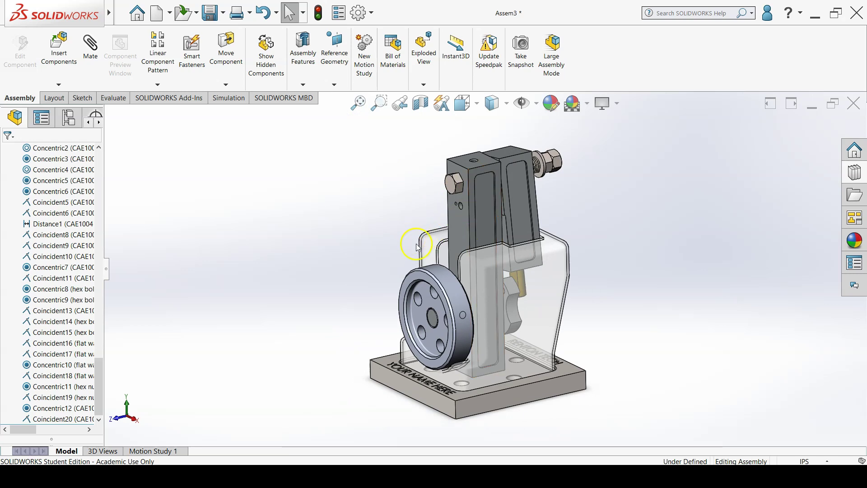
- Browse the Design Library to the socket set screws and select the flywheel's outer cylindrical face
left_click(851, 174)
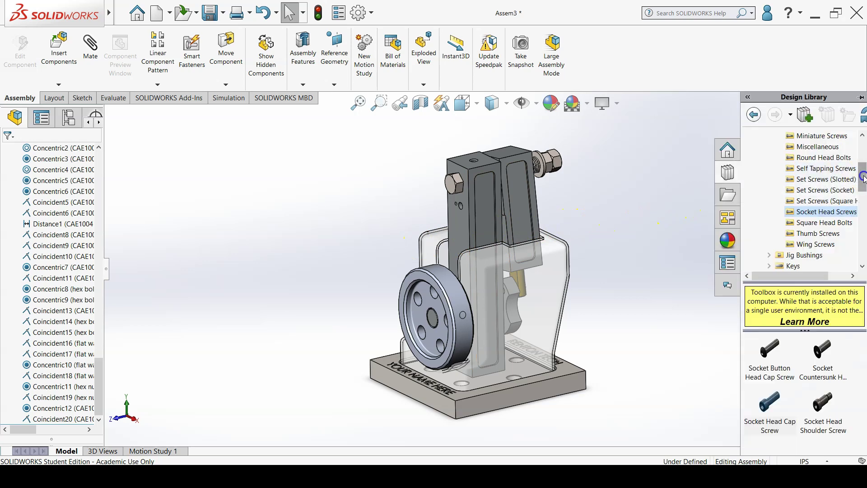
left_click_drag(863, 176, 863, 179)
left_click(832, 180)
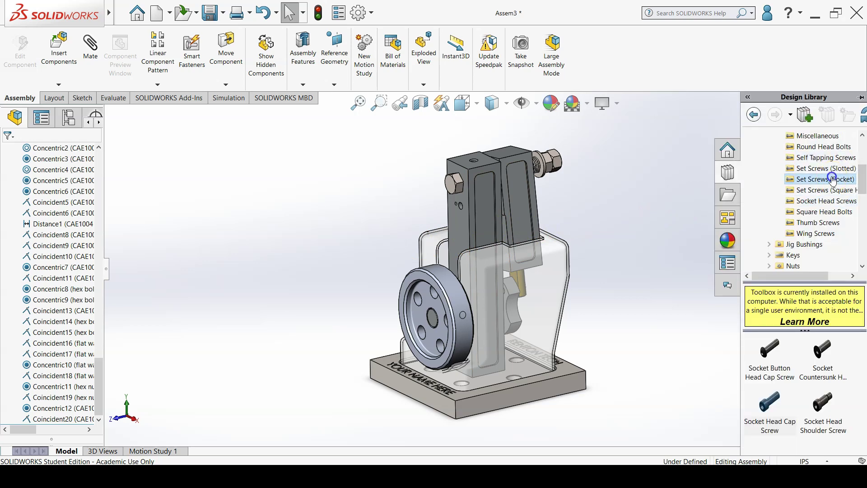
scroll(499, 294, "down", 6)
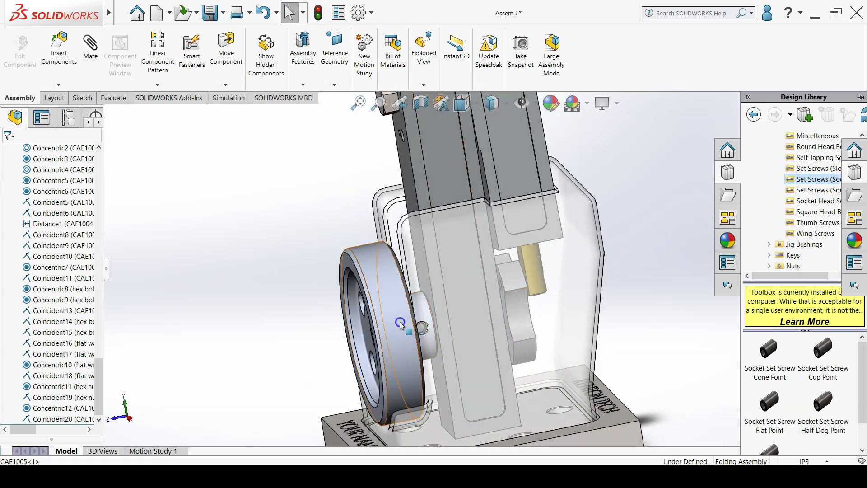
left_click(394, 273)
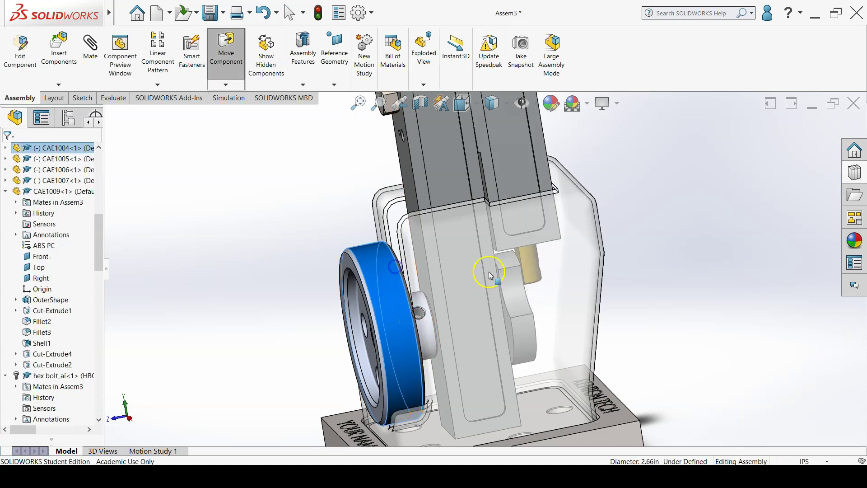
- Drag Socket Set Screw Flat Point from the library onto the flywheel hub's side hole
left_click(856, 192)
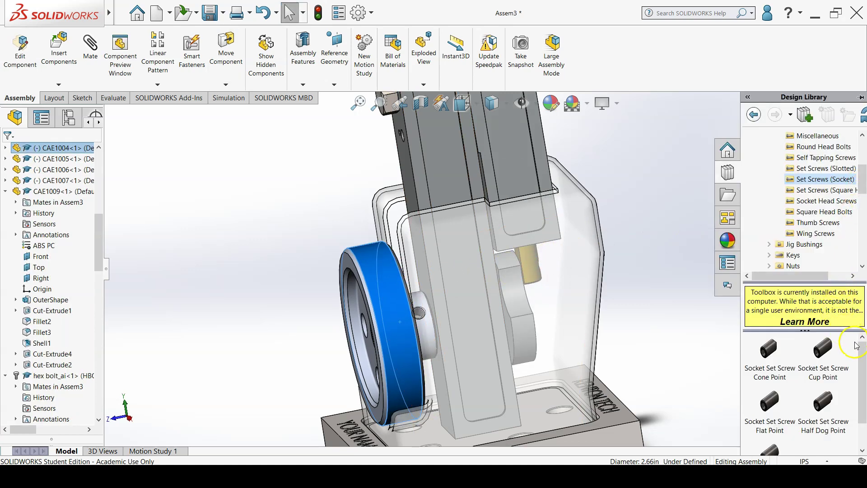
mouse_move(864, 355)
left_mouse_down()
mouse_move(865, 377)
mouse_move(865, 362)
left_mouse_up()
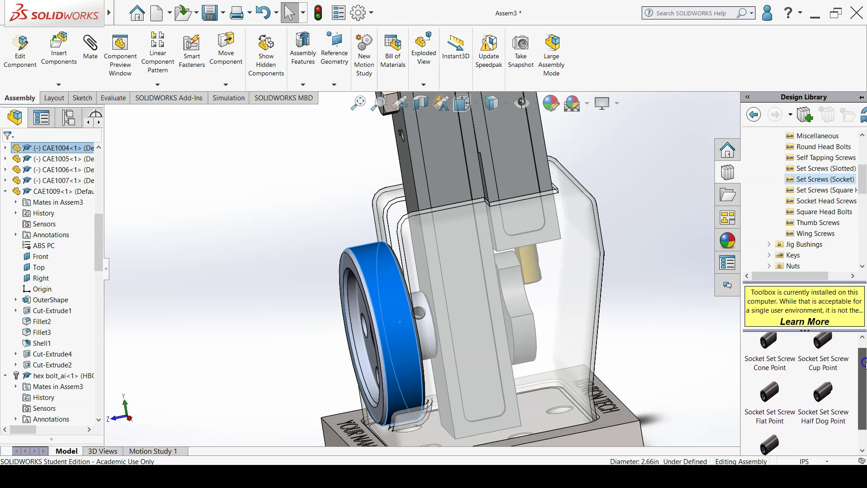
left_click(772, 393)
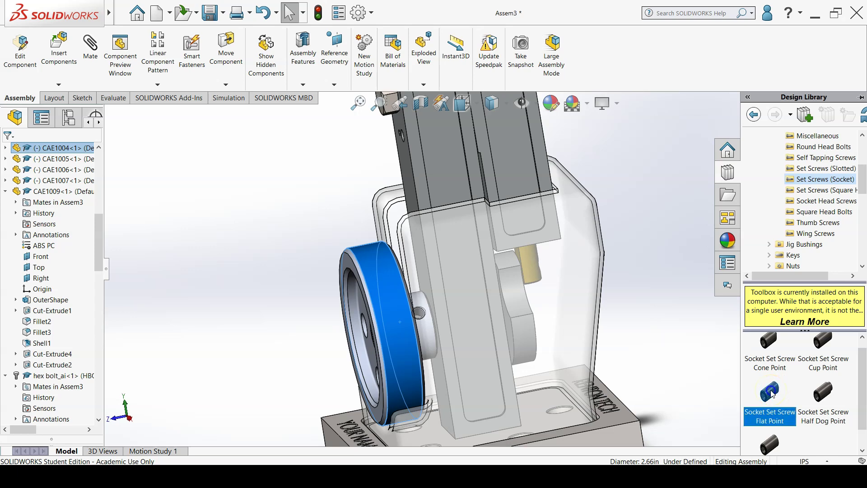
mouse_move(771, 393)
left_mouse_down()
mouse_move(760, 387)
mouse_move(769, 393)
left_mouse_up()
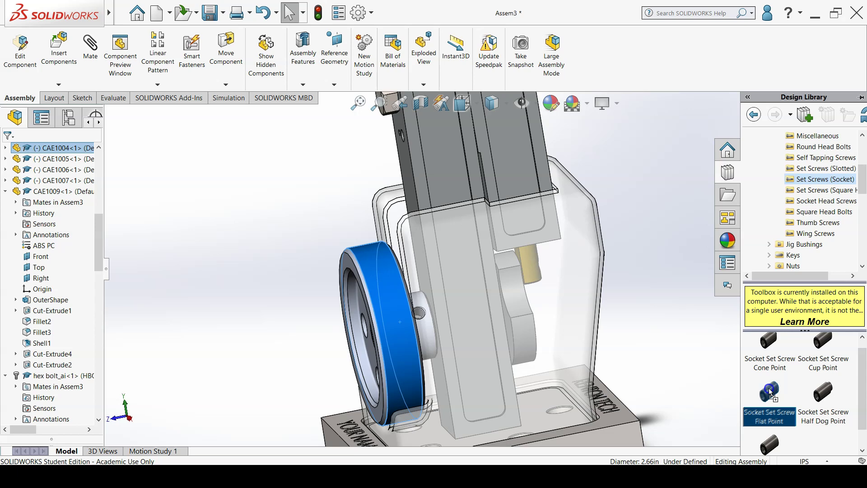
left_click_drag(770, 393, 420, 308)
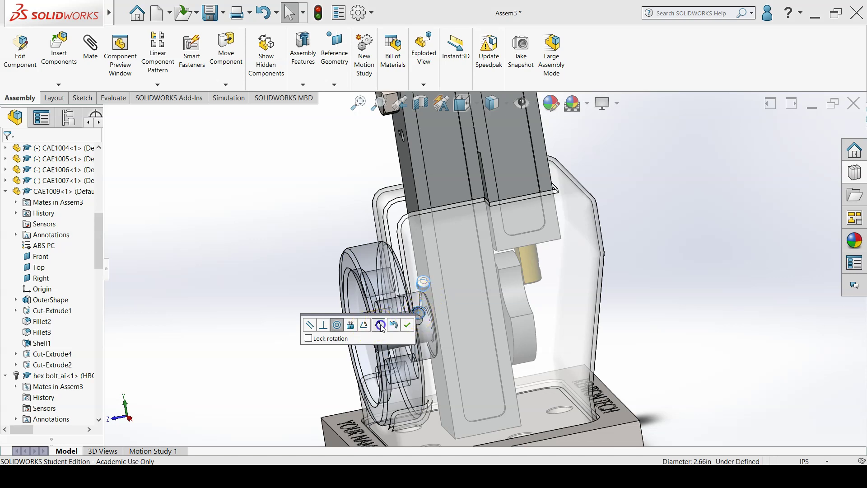
- Flip the set screw's alignment twice in the hub hole and accept the concentric mate
left_click(380, 325)
left_click(454, 319)
left_click(408, 325)
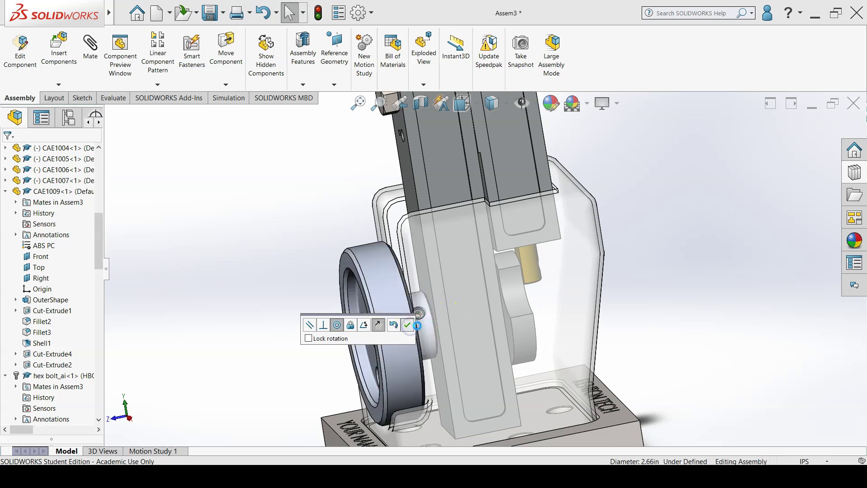
- Configure the flywheel hub's set screw as #10-32, length 0.25, with Schematic thread display
double_click(431, 320)
scroll(430, 320, "down", 5)
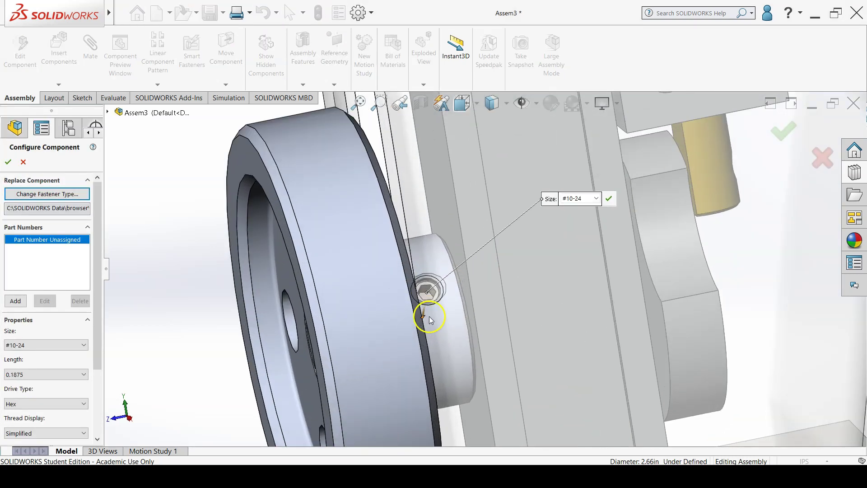
left_click(595, 199)
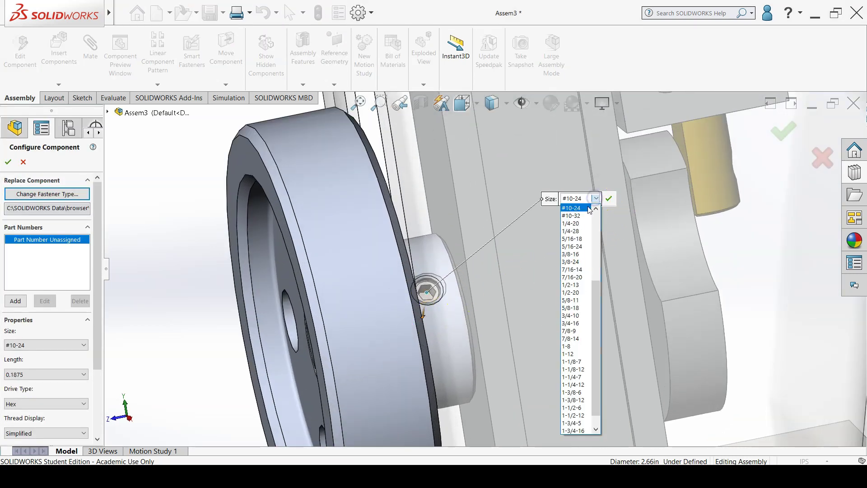
left_click(581, 215)
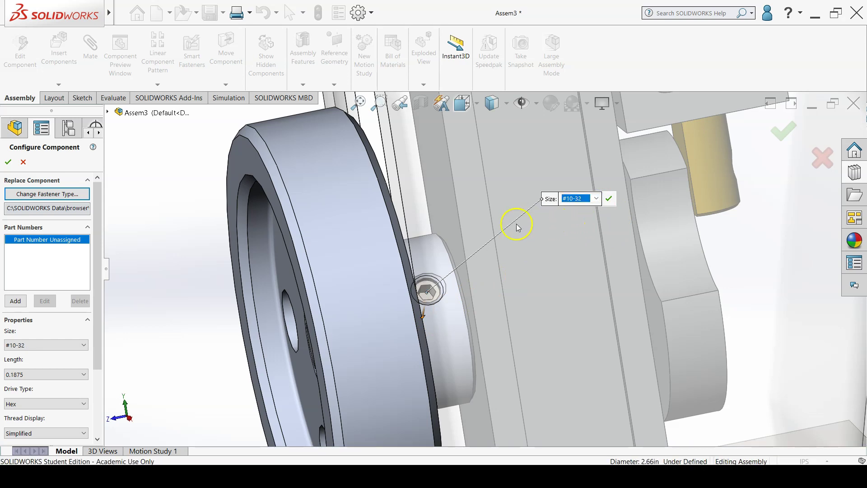
scroll(95, 328, "down", 3)
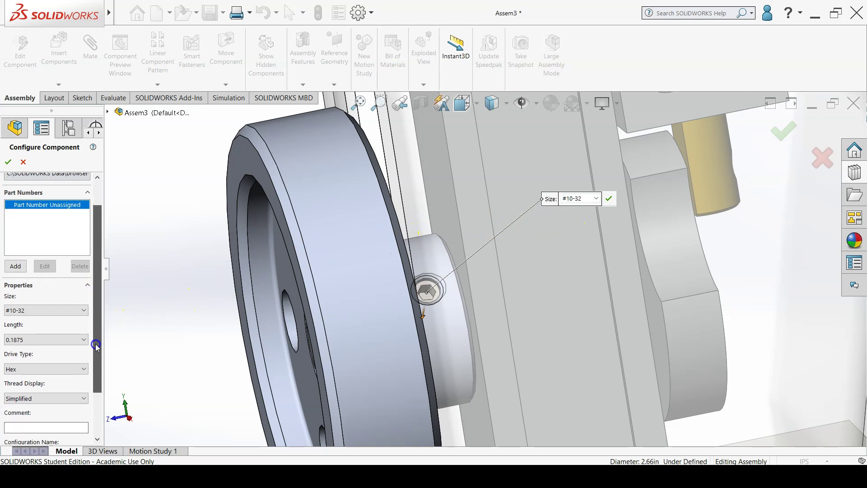
left_click(74, 318)
left_click(56, 334)
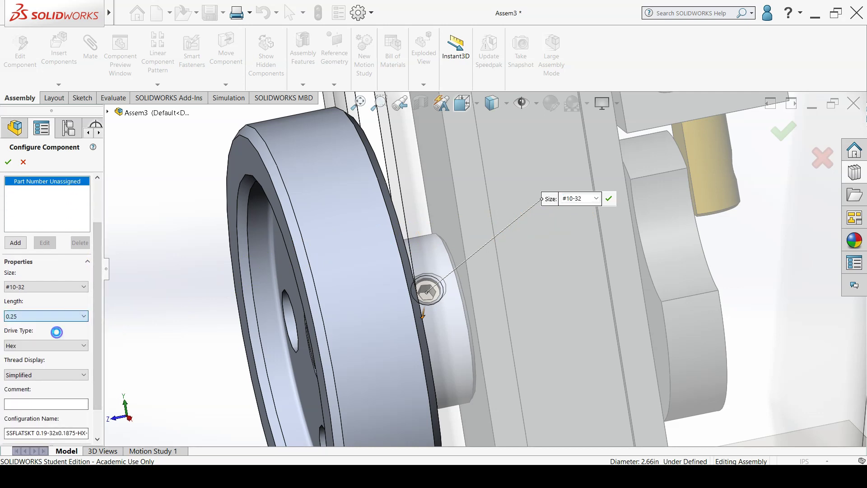
left_click(52, 375)
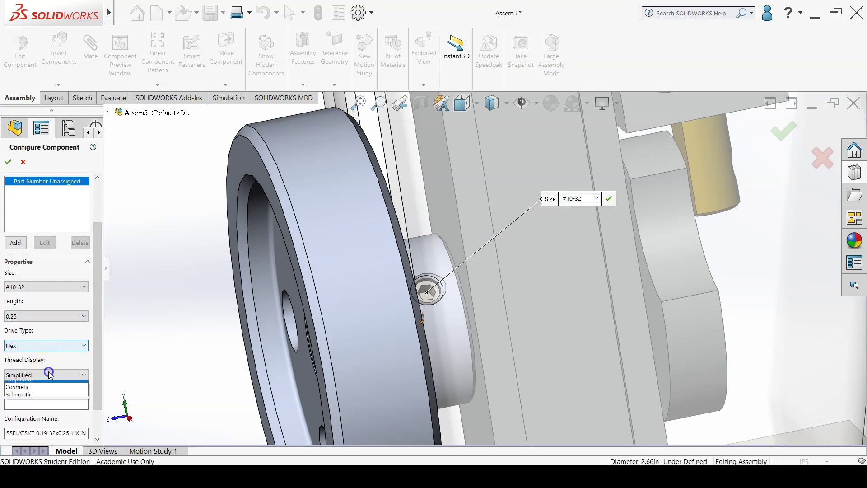
left_click(47, 397)
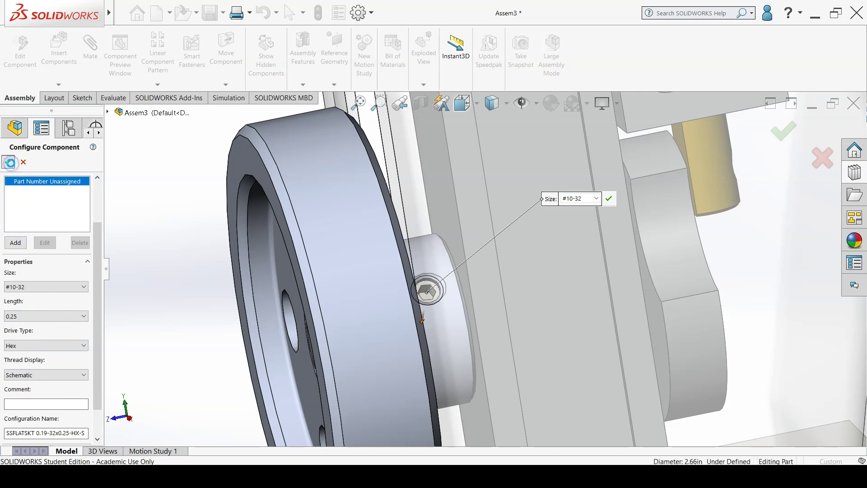
left_click(9, 163)
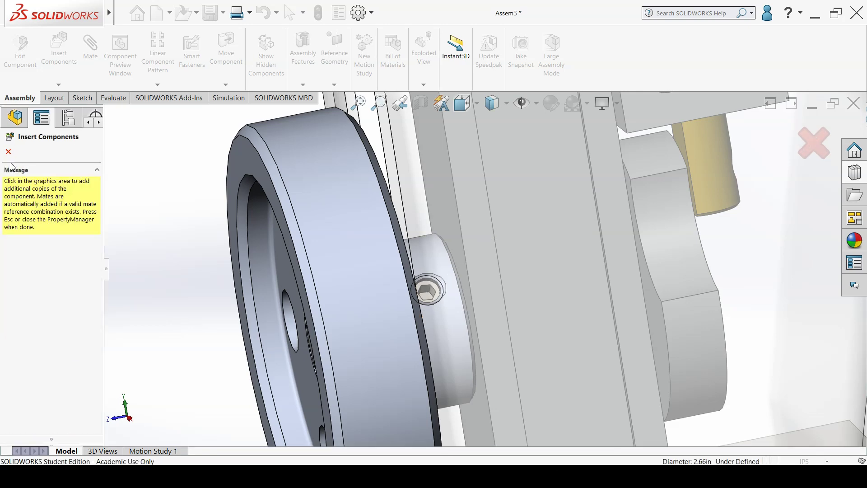
- Lift the set screw partly out of the hub hole and lock rotation on Concentric131
left_click(7, 155)
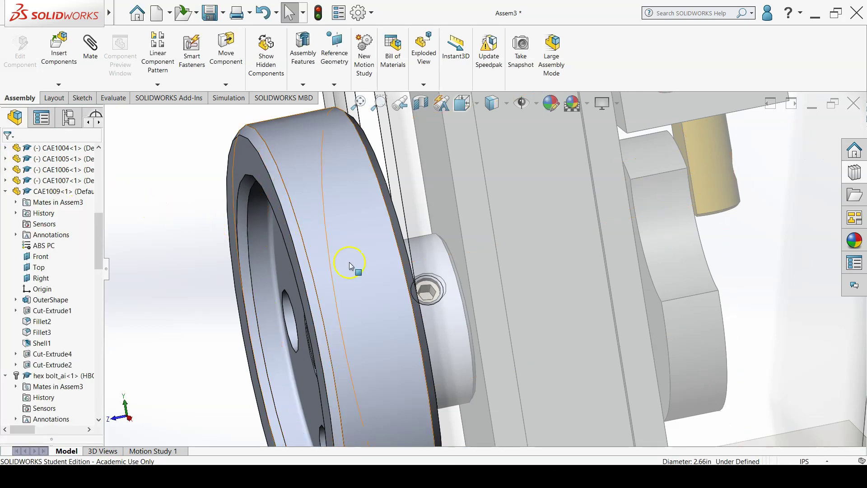
left_click_drag(433, 291, 441, 219)
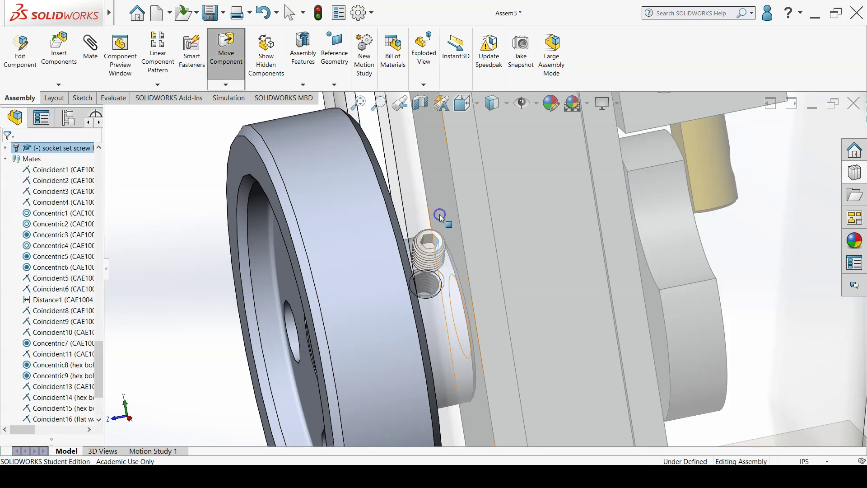
left_click_drag(100, 368, 100, 386)
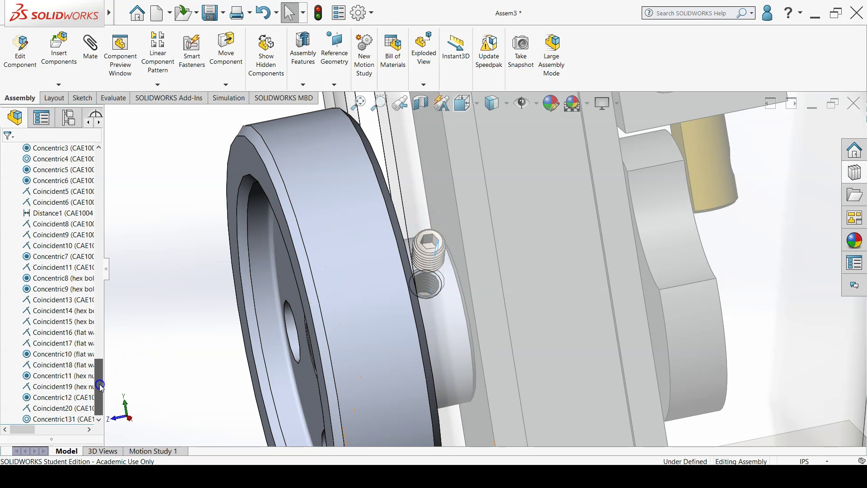
right_click(72, 418)
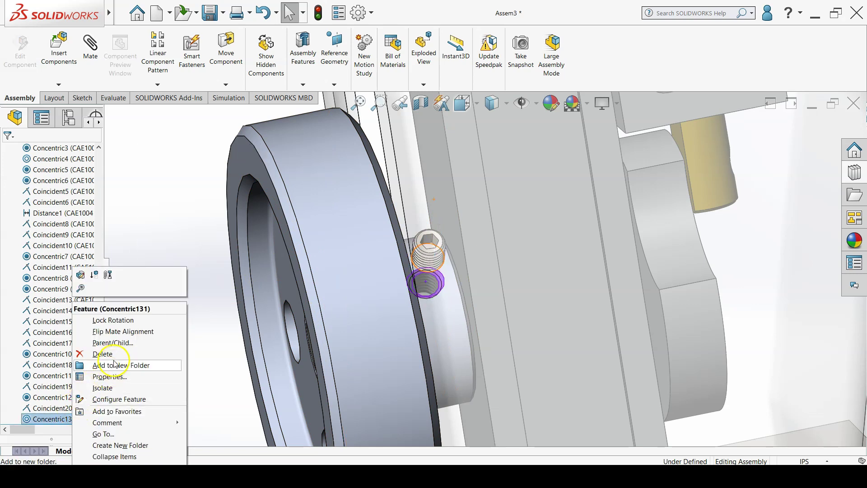
left_click(129, 321)
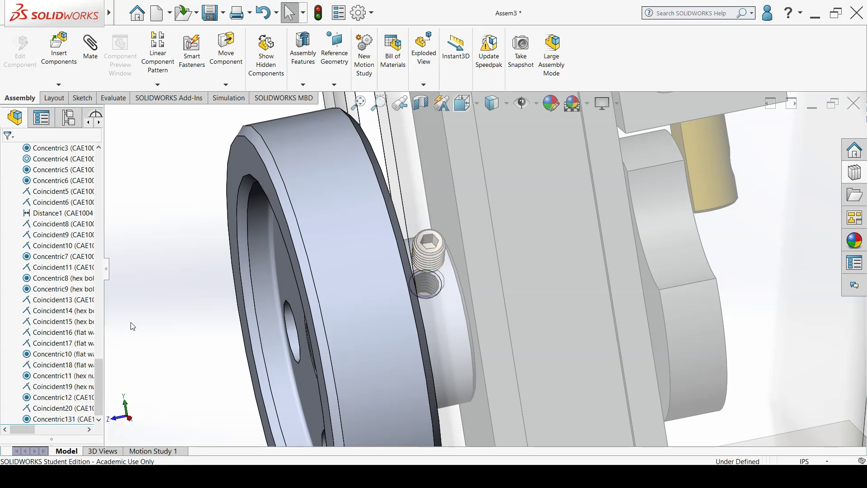
- Mate the hub's bore face tangent to the set screw's tip face
left_click(93, 54)
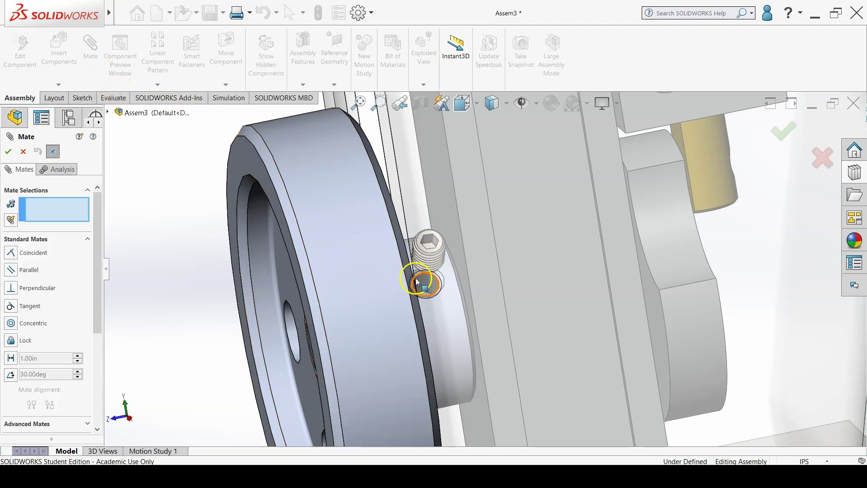
scroll(446, 296, "down", 3)
scroll(446, 296, "down", 3)
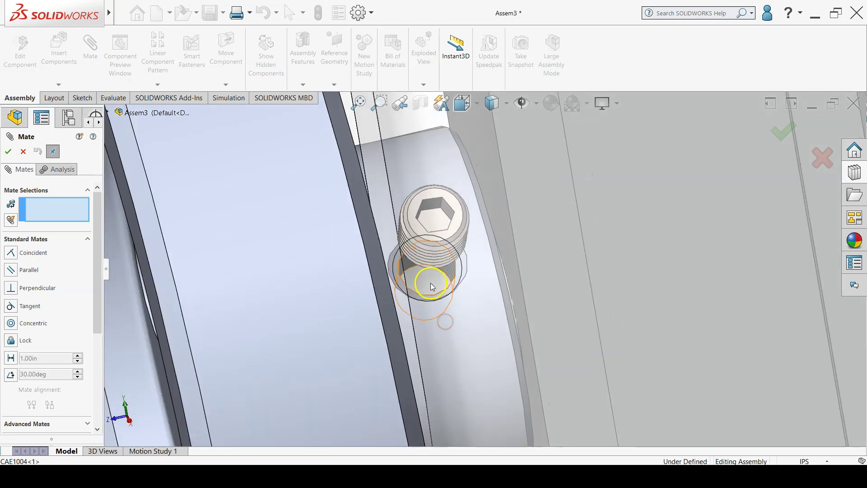
left_click(431, 285)
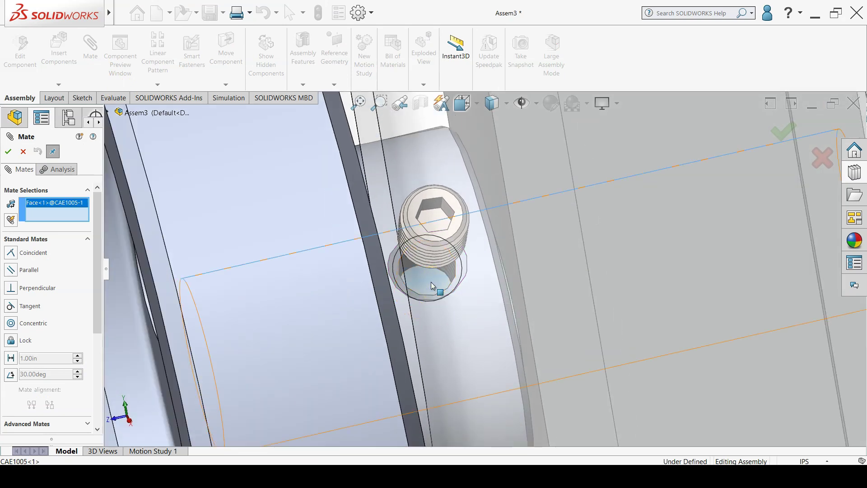
middle_click_drag(431, 285, 508, 236)
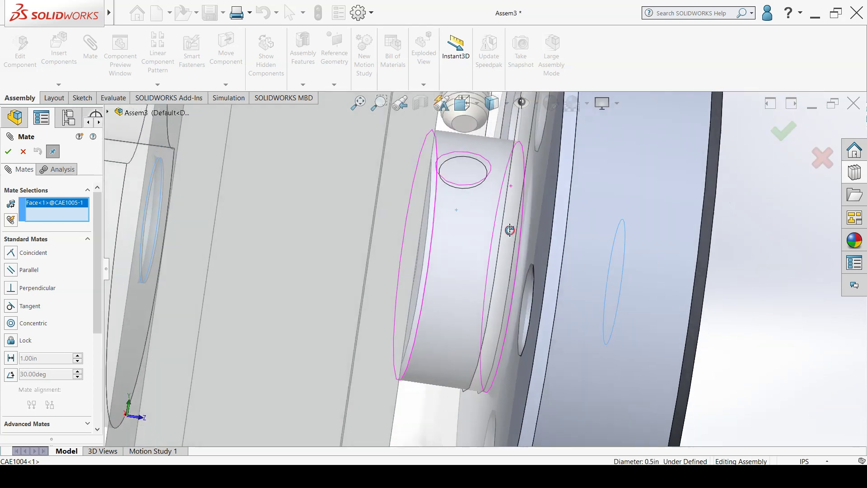
left_click(465, 125)
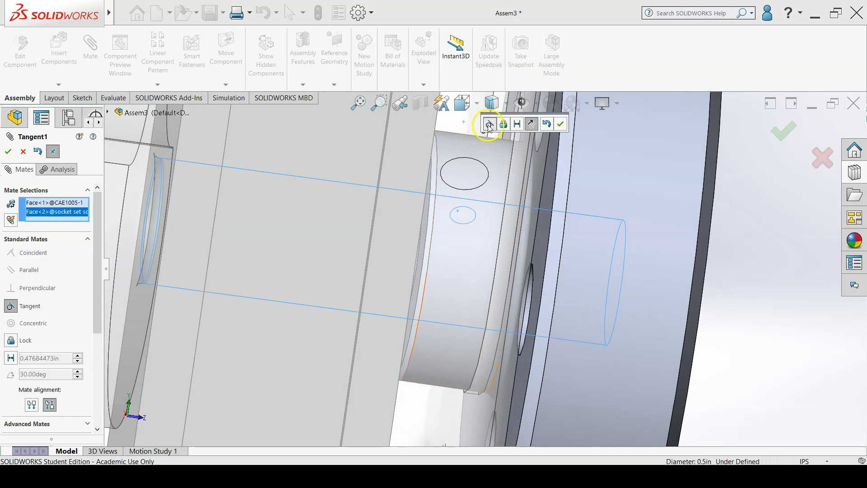
left_click(561, 124)
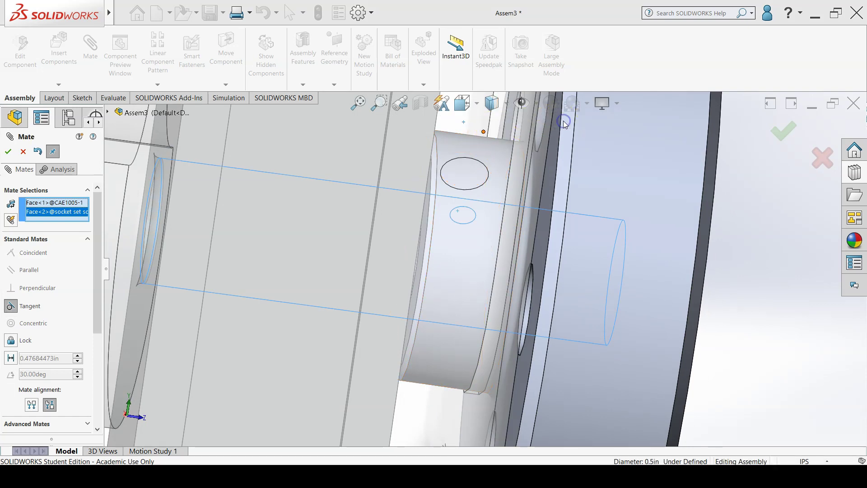
- Hide the set screw and orbit to view the crosshead block's top hole
scroll(561, 271, "up", 5)
middle_click_drag(561, 271, 388, 228)
scroll(635, 324, "down", 6)
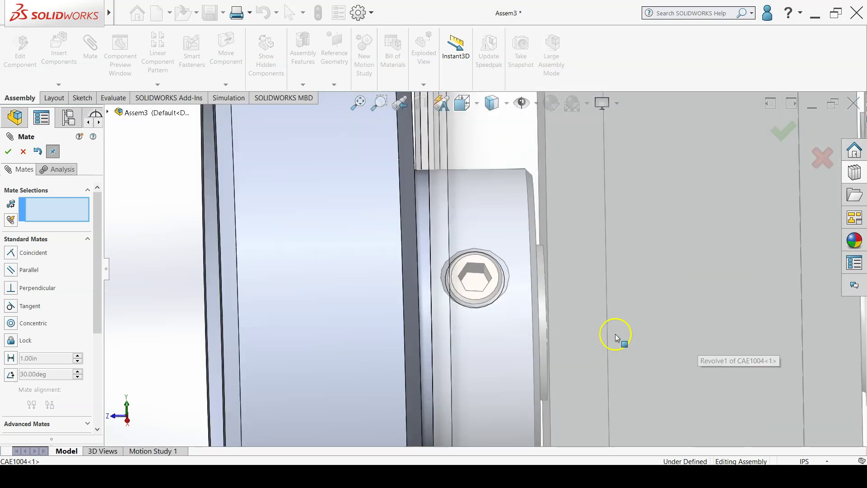
key("Tab")
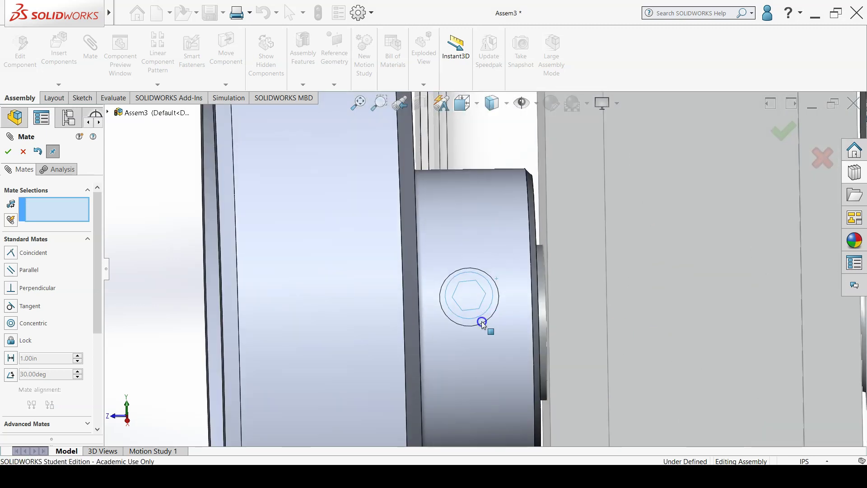
scroll(480, 310, "up", 8)
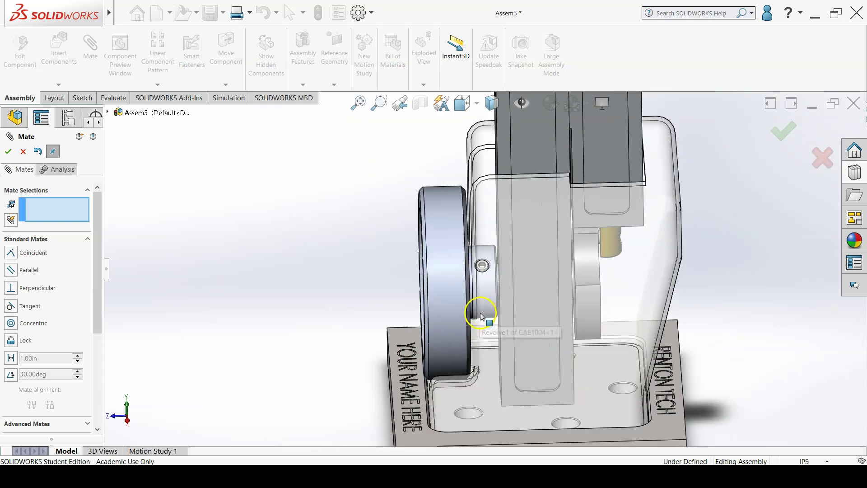
scroll(515, 171, "down", 8)
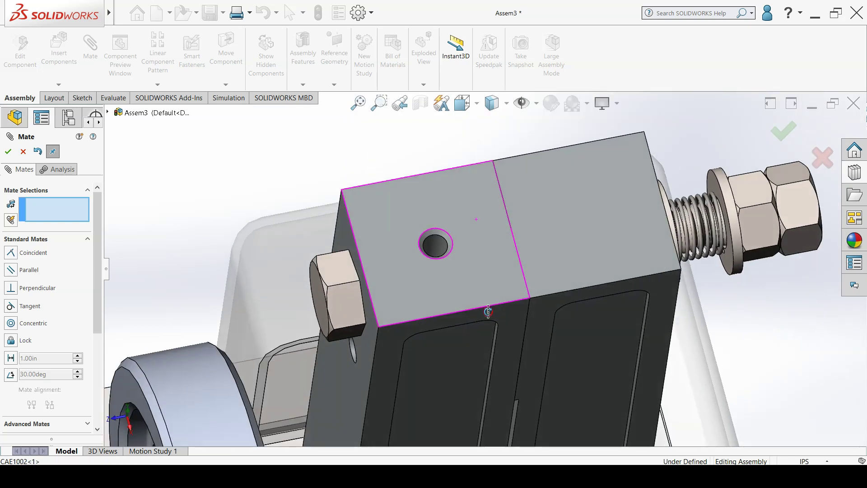
middle_click_drag(489, 311, 482, 346)
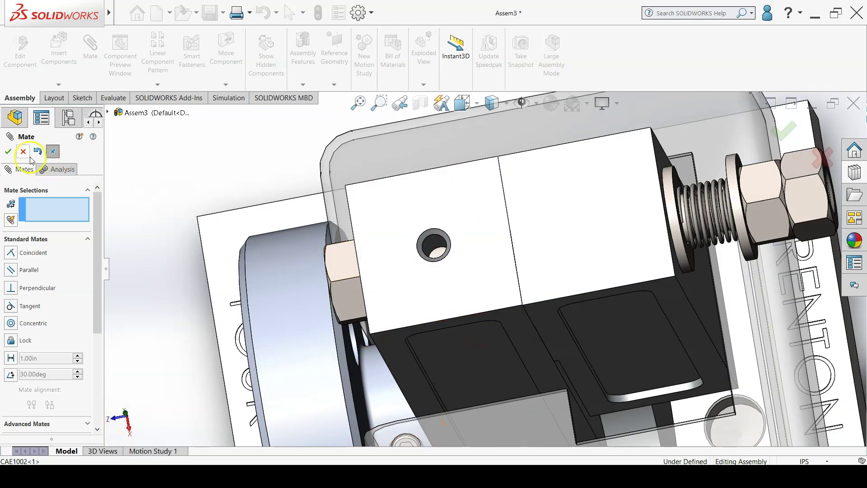
- Drag a flat-point socket set screw from the Toolbox into the crosshead block's top hole
left_click(11, 154)
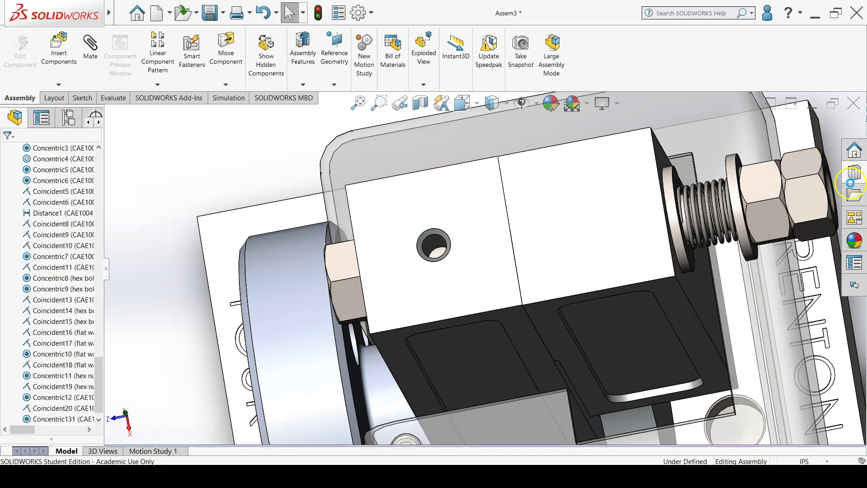
left_click(861, 175)
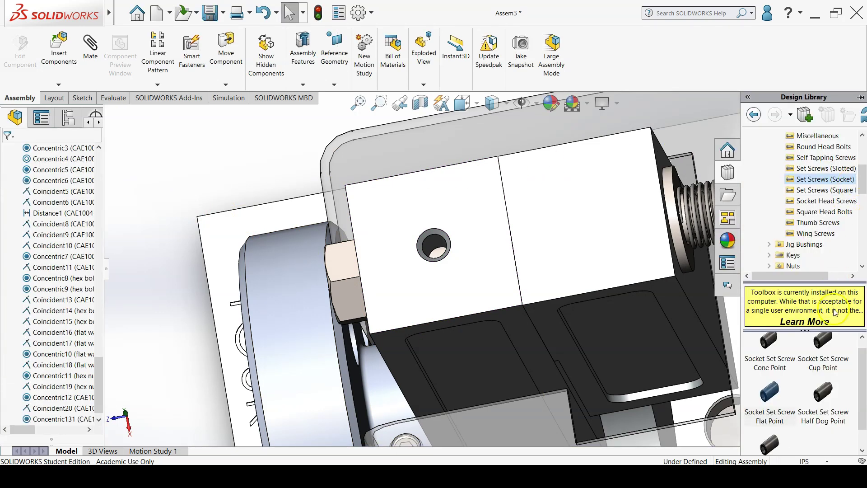
left_click_drag(770, 396, 445, 235)
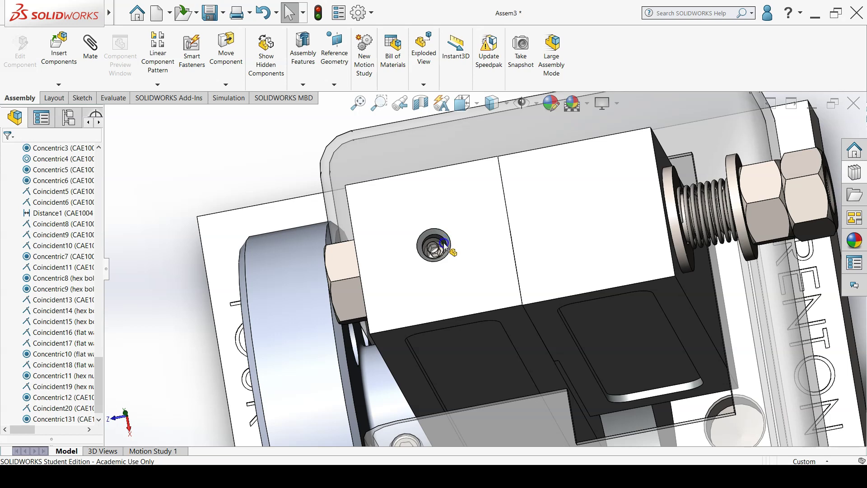
left_click_drag(442, 243, 443, 243)
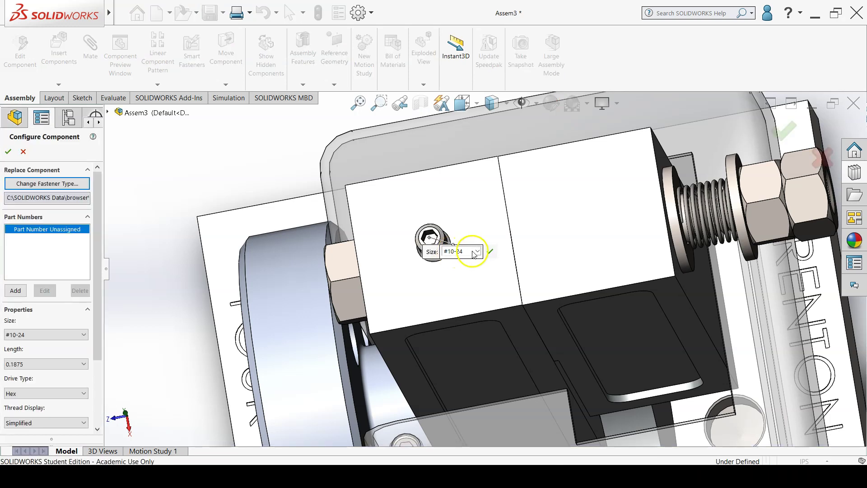
- Configure the block's set screw as #10-32, length 0.375, with Schematic threads
left_click(476, 252)
scroll(462, 269, "up", 3)
left_click(463, 267)
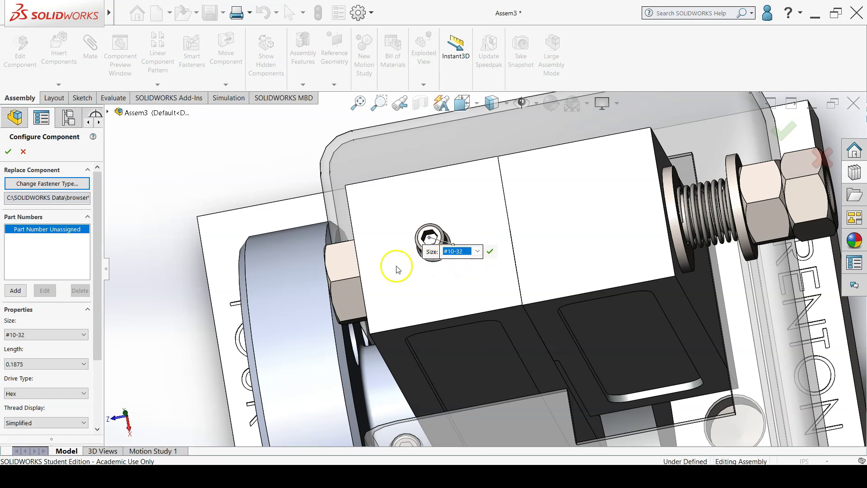
left_click(60, 362)
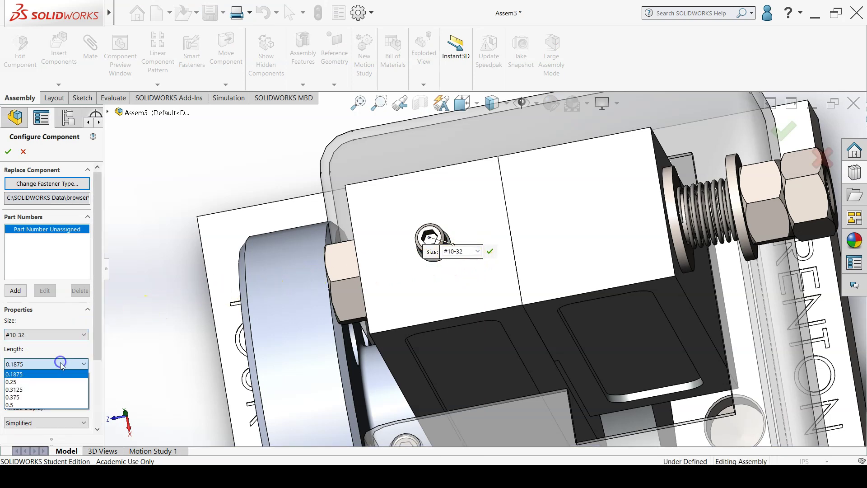
left_click(62, 396)
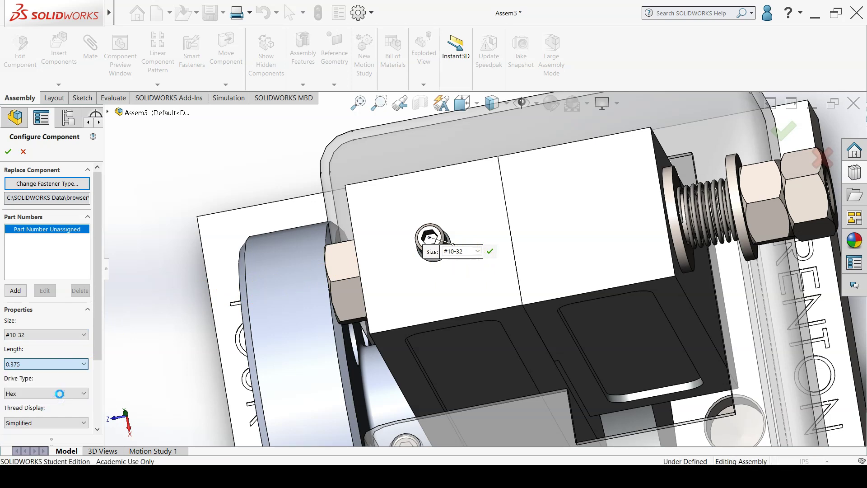
left_click(67, 423)
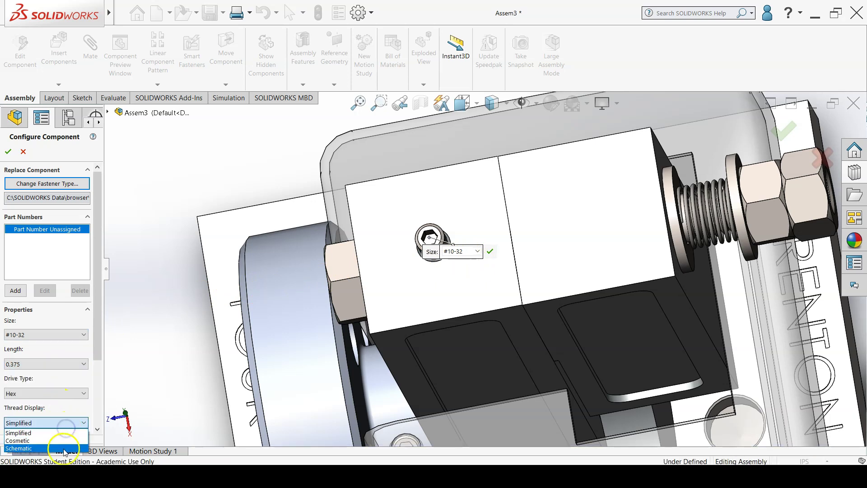
left_click(63, 447)
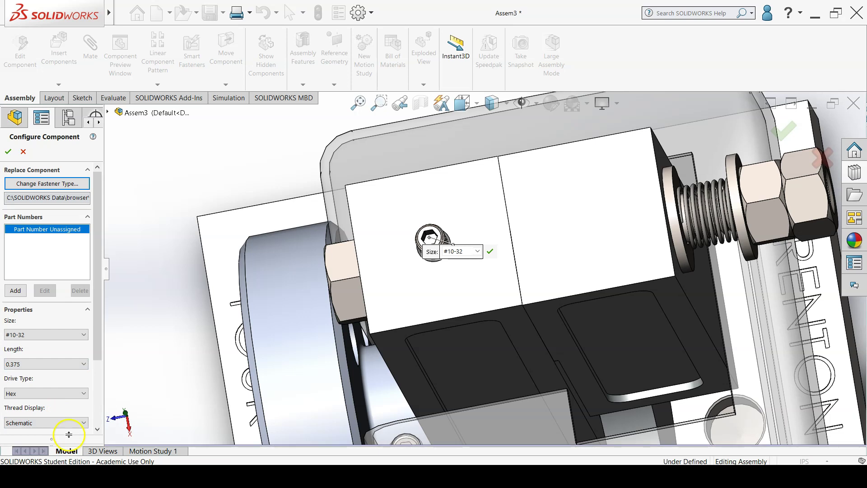
left_click(38, 307)
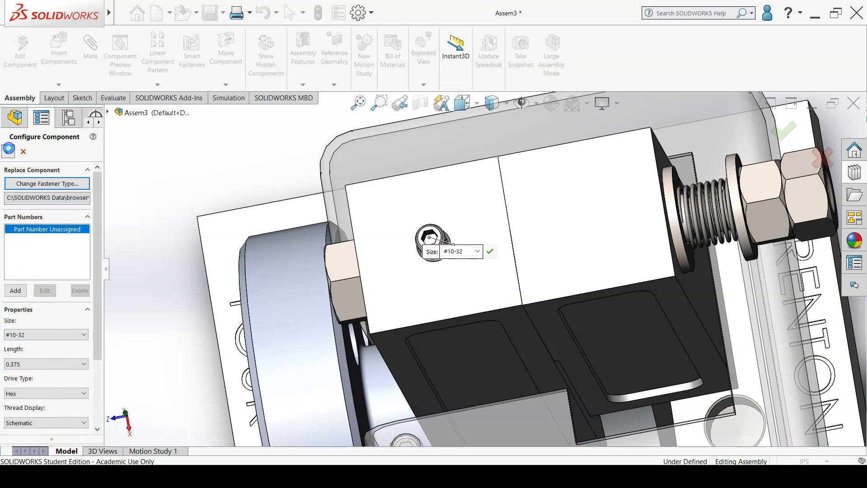
left_click(9, 153)
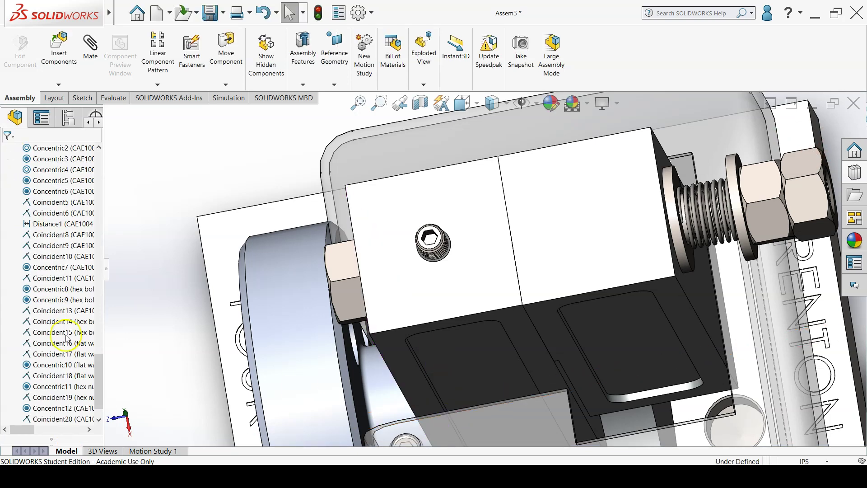
- Lock rotation on the set screw's Concentric14 mate
left_click(67, 419)
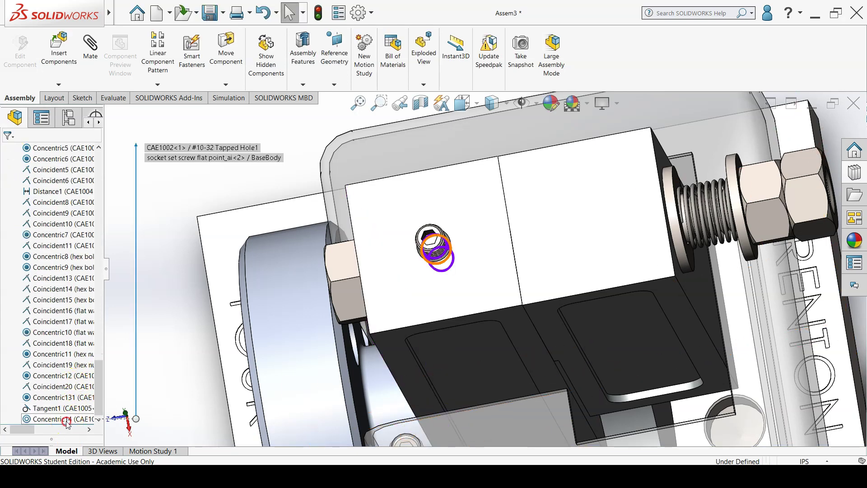
right_click(67, 421)
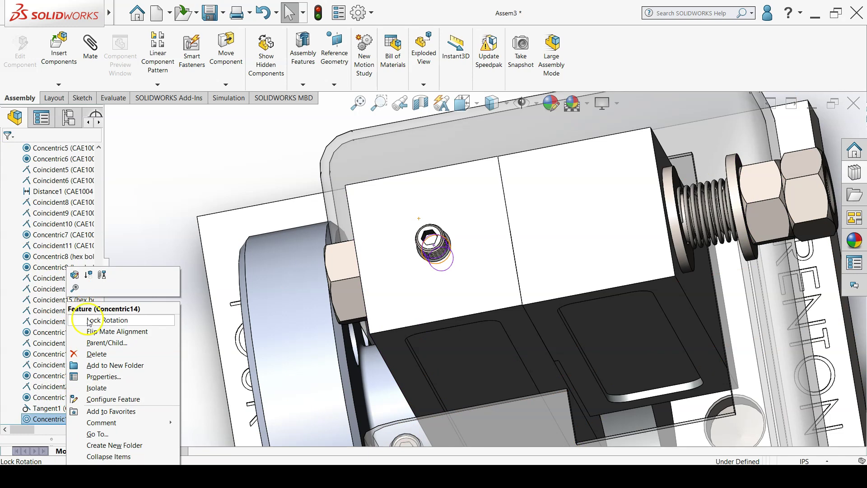
left_click(136, 319)
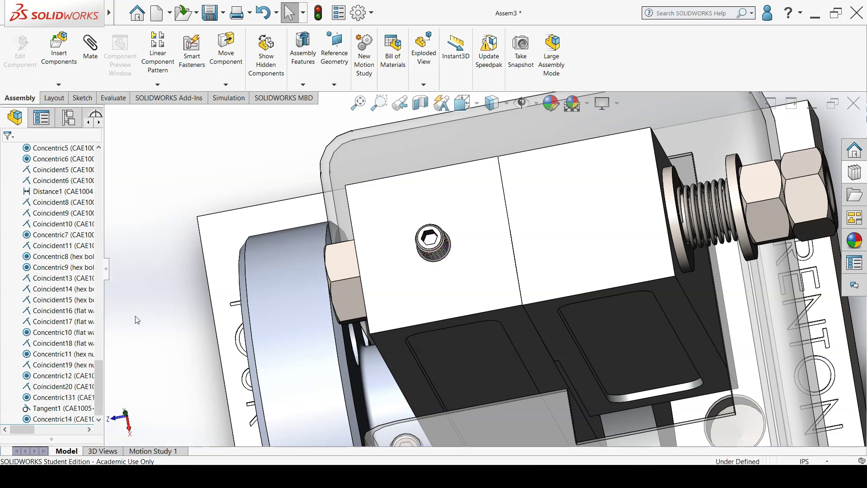
- Drag the crosshead block's set screw out to sit just outside its hole
middle_click_drag(413, 248, 513, 313)
left_click(472, 223)
left_click_drag(458, 214, 599, 215)
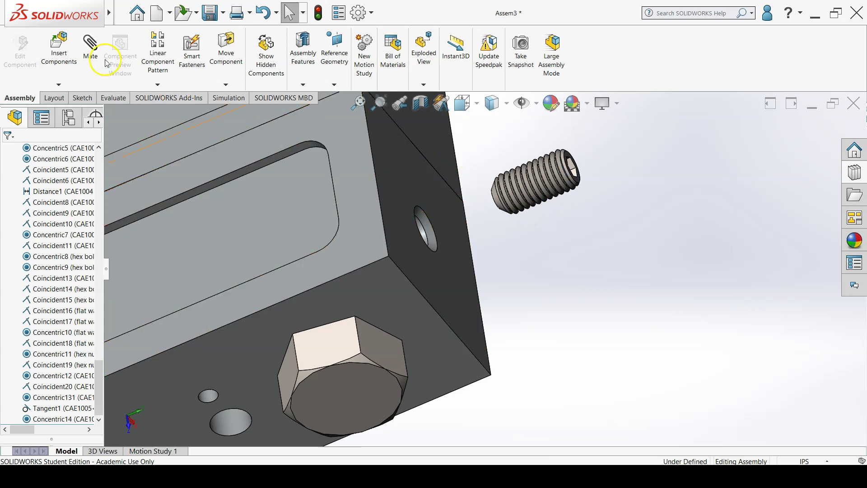
- Mate the set screw's end face tangent to the hex bolt with flipped alignment, creating Tangent2
left_click(92, 54)
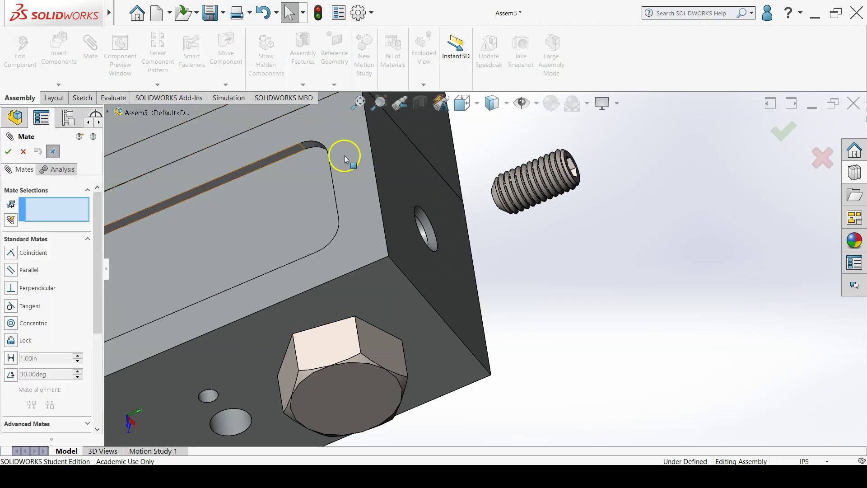
middle_click_drag(494, 164, 457, 217)
left_click(482, 204)
scroll(452, 225, "down", 8)
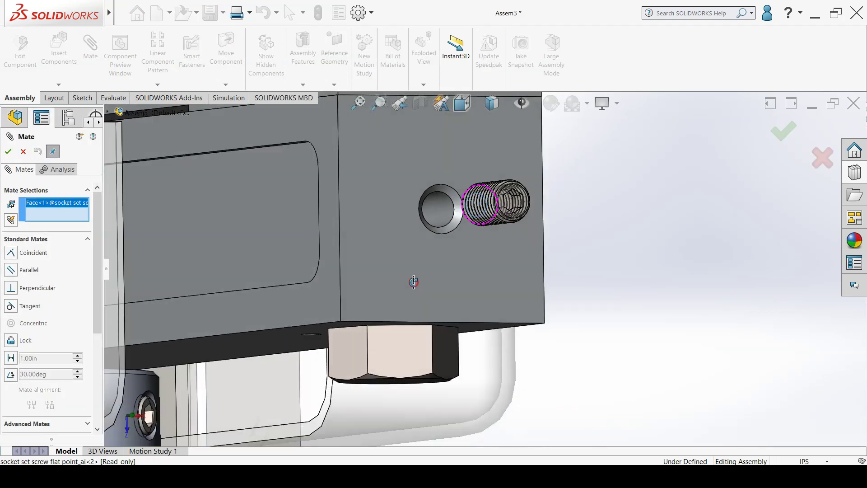
left_click(445, 207)
left_click(501, 194)
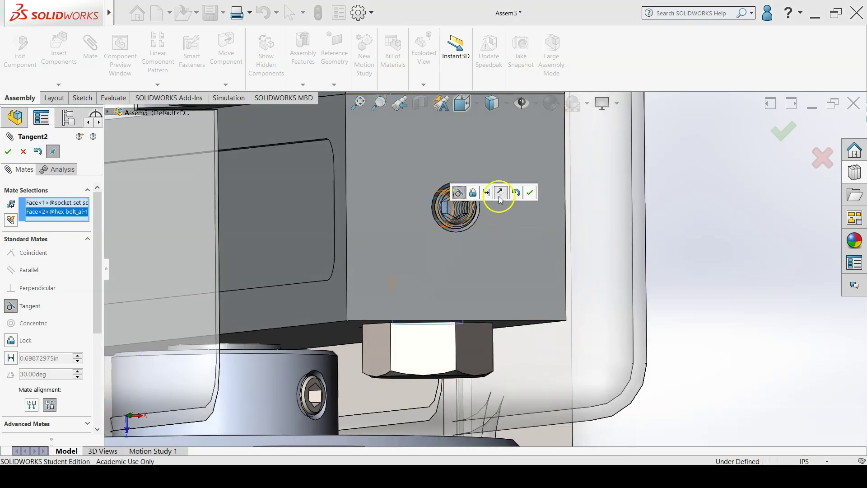
left_click(529, 192)
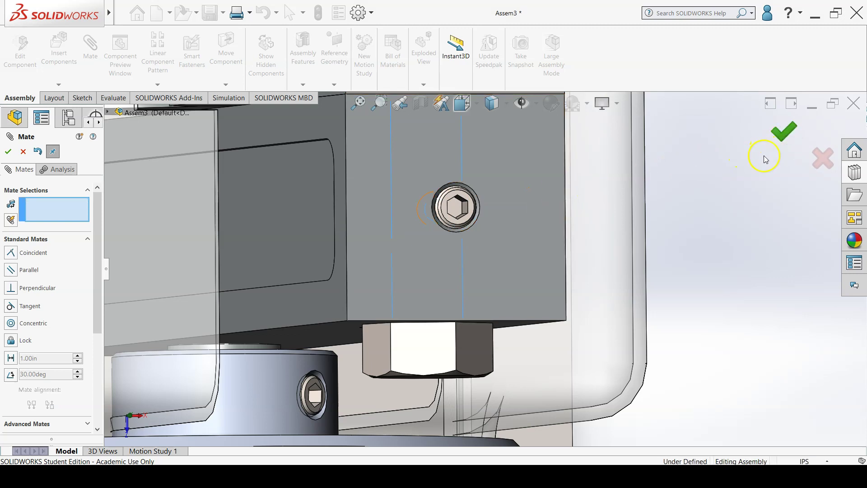
key("f")
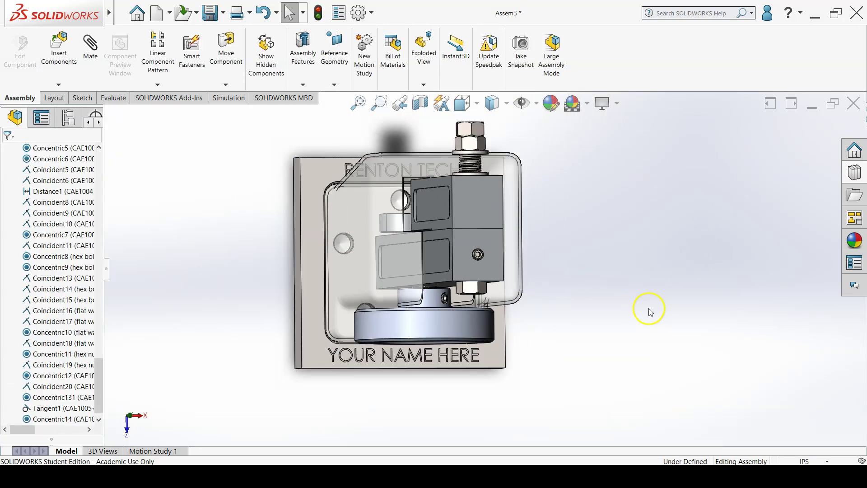
middle_click_drag(649, 312, 567, 228)
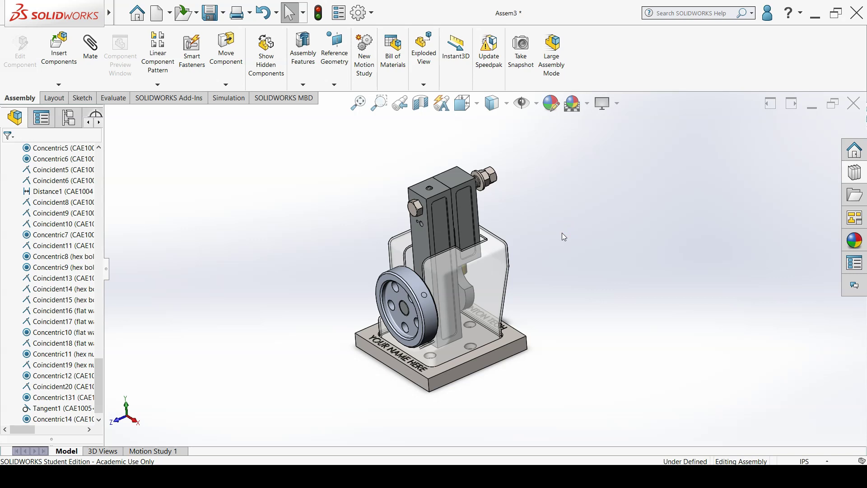
left_click(317, 327)
left_click_drag(99, 363, 94, 379)
left_click(56, 420)
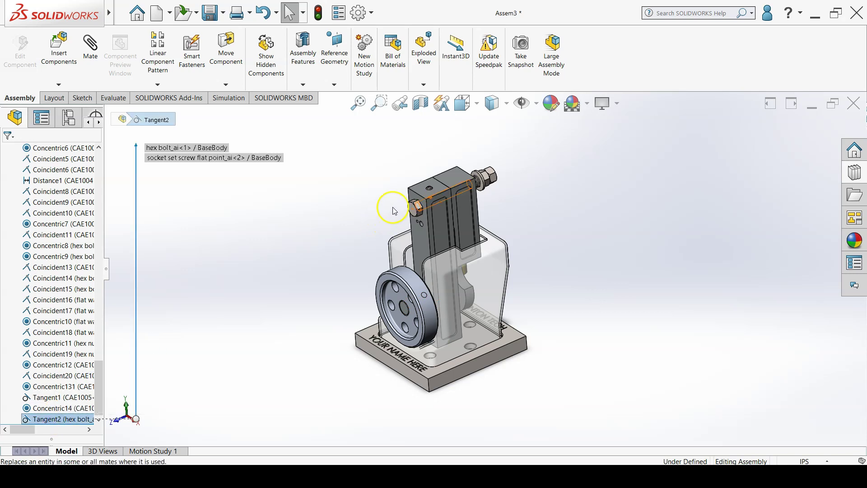
scroll(465, 211, "down", 10)
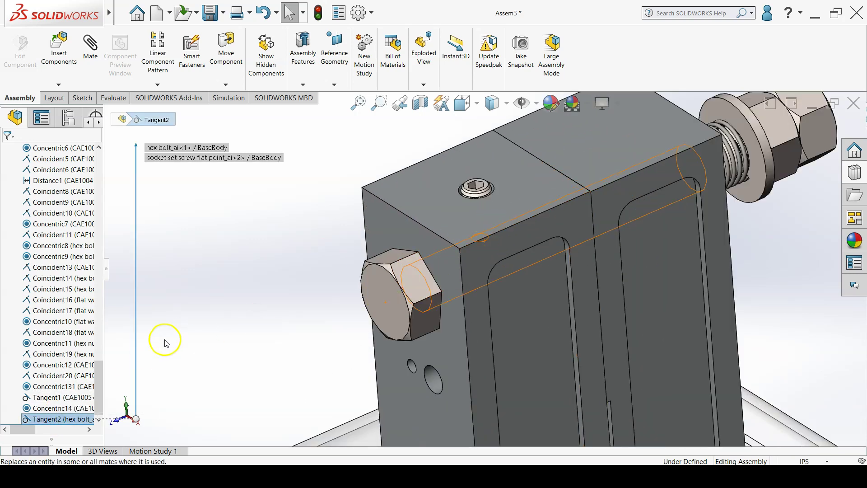
left_click(55, 400)
scroll(362, 373, "up", 6)
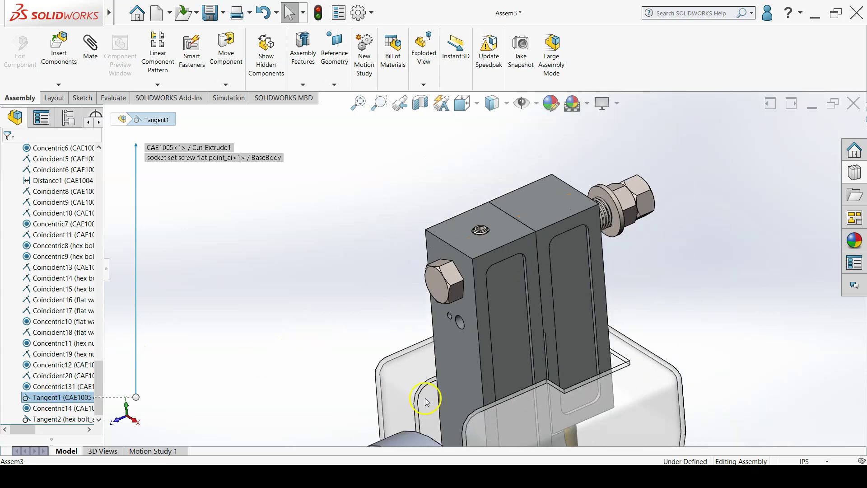
scroll(499, 348, "down", 3)
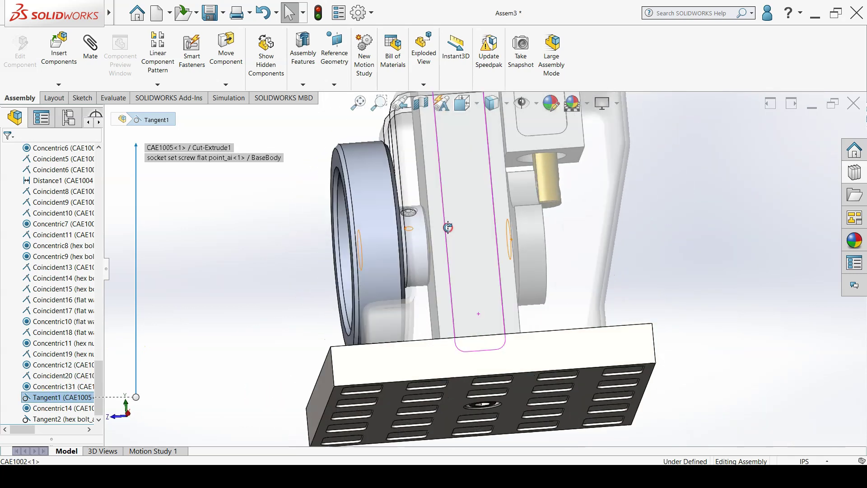